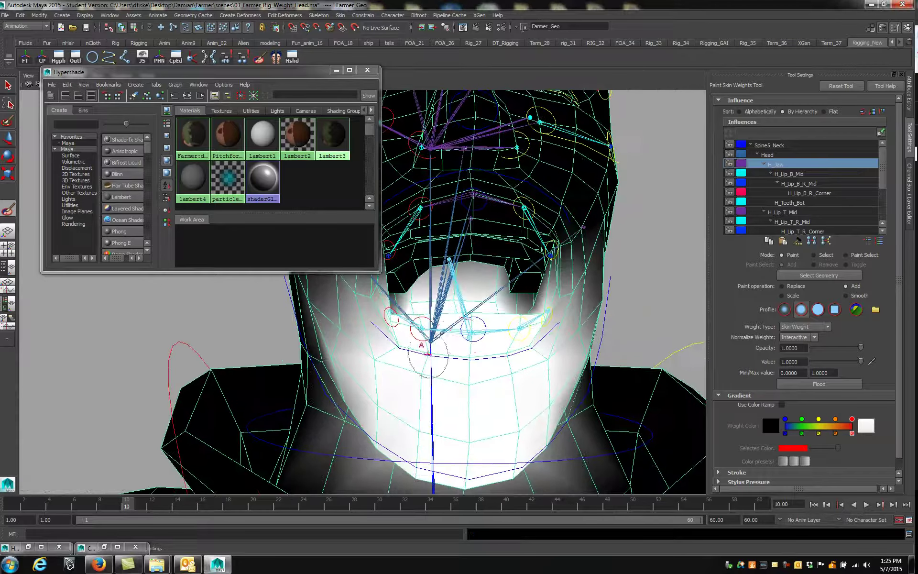
Add H_Lip_B_Mid skin weights at full value to the vertices along the centre of the lower lip
scroll(474, 328, "up", 3)
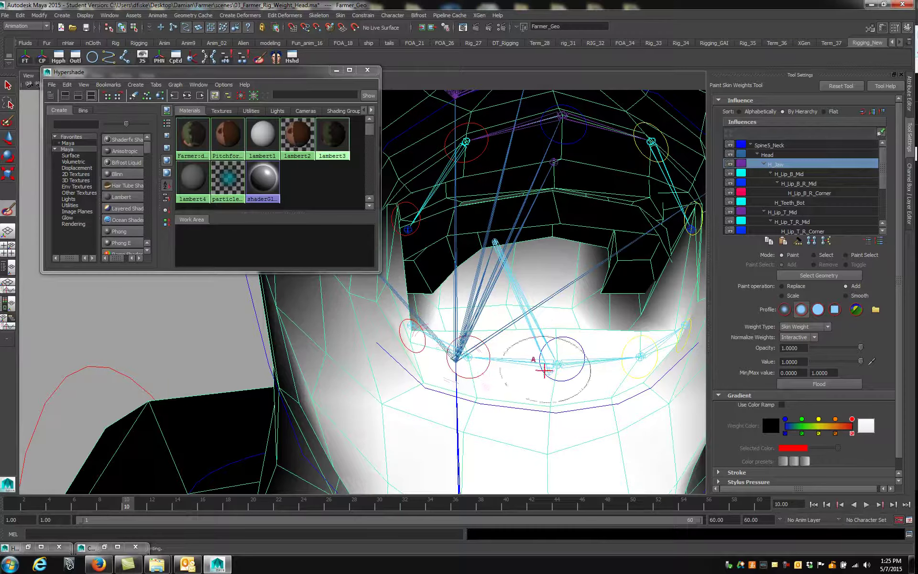
left_click(808, 173)
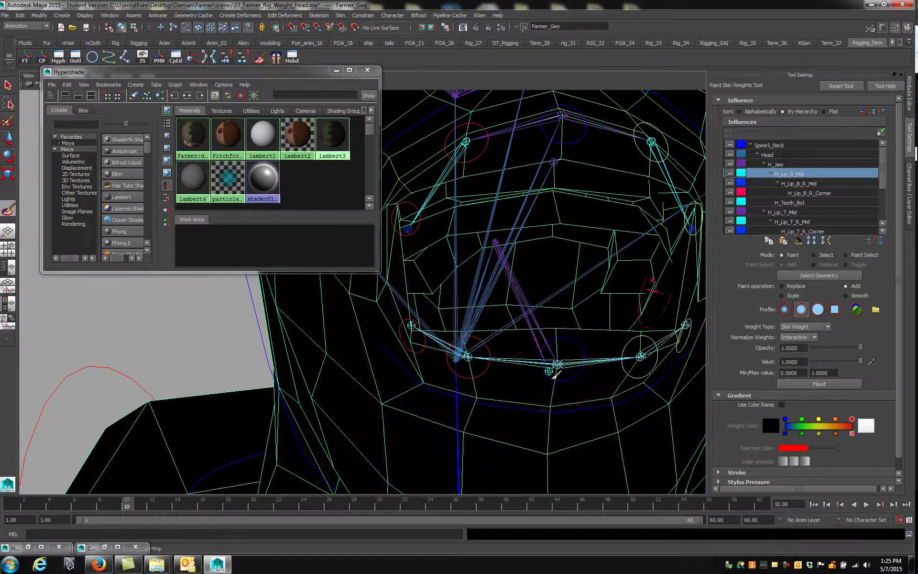
left_click_drag(554, 371, 543, 369, "alt")
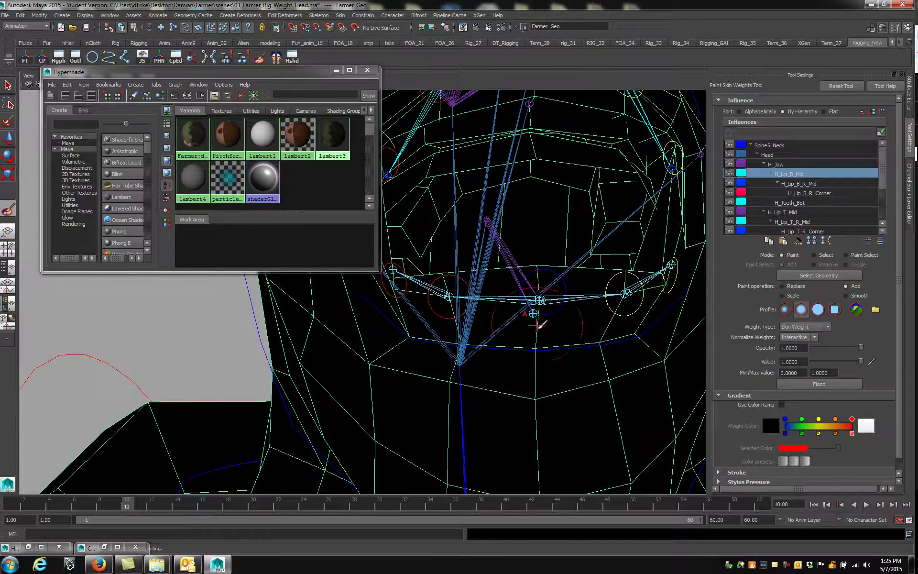
left_click_drag(536, 307, 539, 276)
left_click(535, 279)
left_click(532, 341)
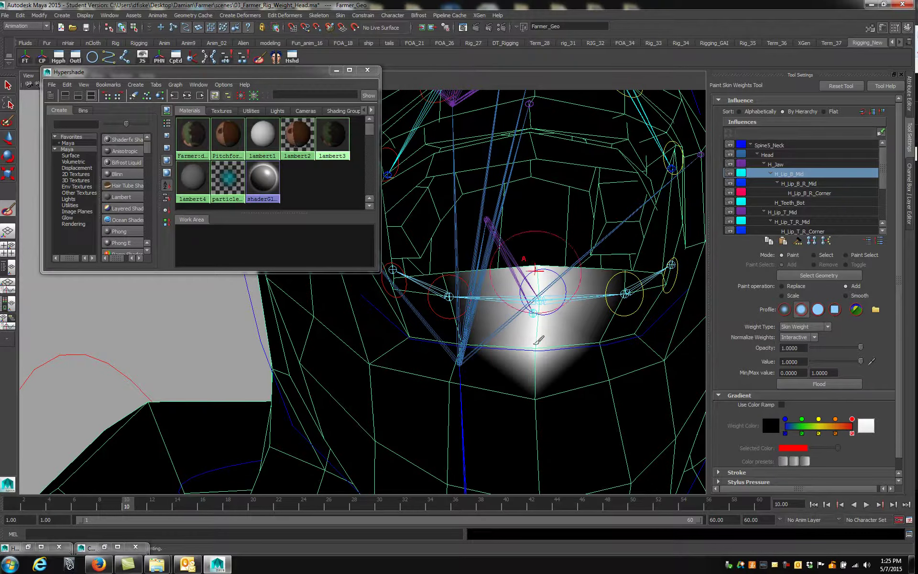
Add H_Lip_B_R_Mid skin weights to the vertices between the centre and the right corner of the lower lip
mouse_move(536, 348)
left_mouse_down("alt")
mouse_move(495, 379)
mouse_move(515, 375)
mouse_move(509, 343)
mouse_move(529, 398)
left_mouse_up("alt")
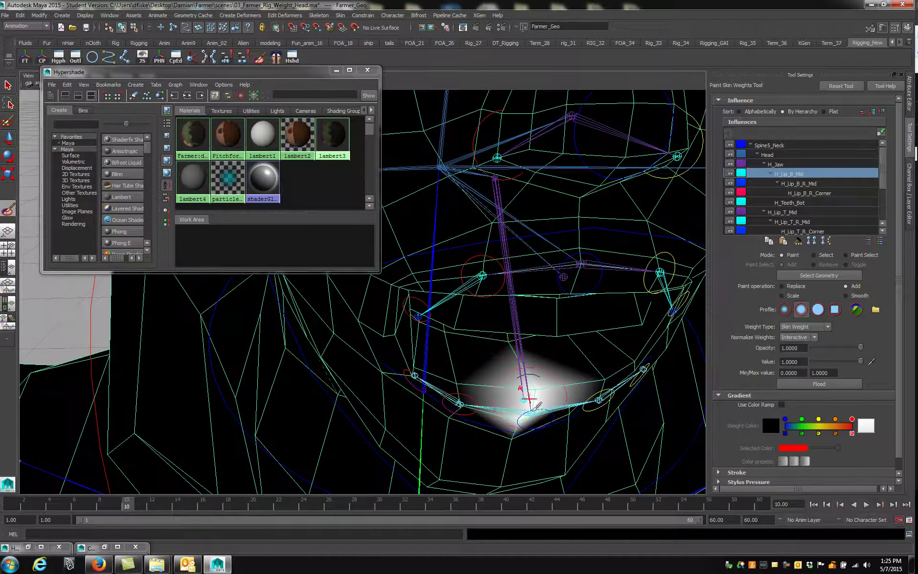
left_click(808, 184)
left_click_drag(460, 385, 463, 378, "alt")
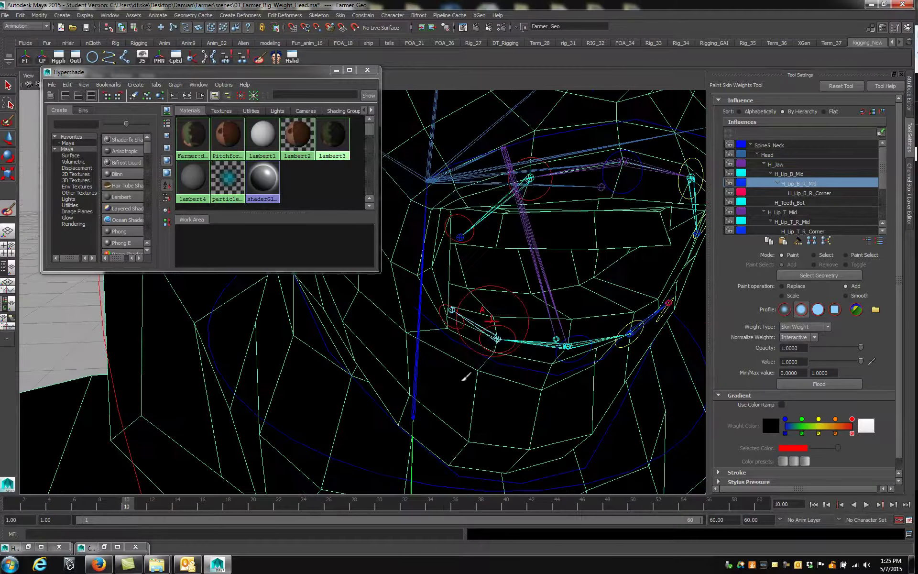
left_click(492, 362)
mouse_move(507, 324)
left_mouse_down()
mouse_move(485, 349)
mouse_move(498, 311)
left_mouse_up()
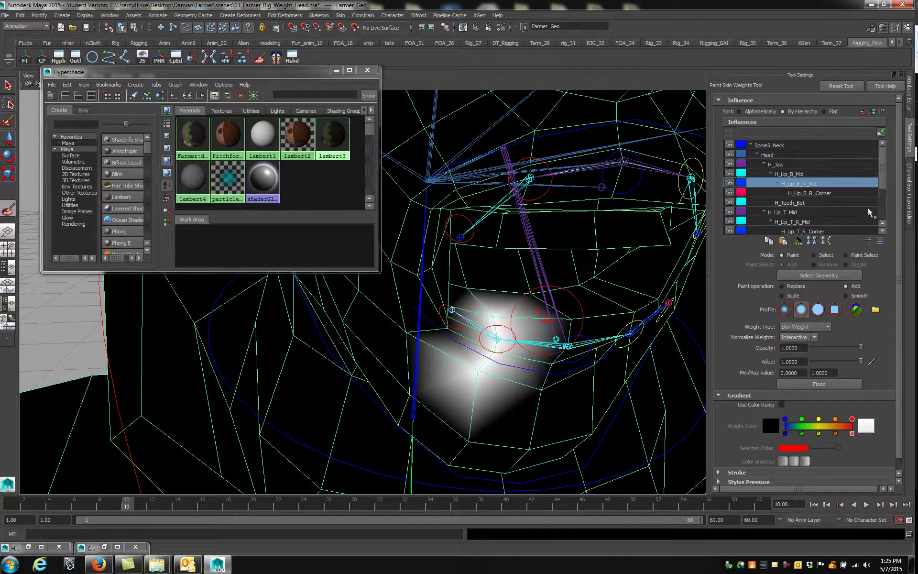
Add H_Lip_B_R_Corner skin weights around the right corner of the lower lip, undoing the last stray stroke
left_click(823, 195)
left_click_drag(582, 313, 505, 327, "alt")
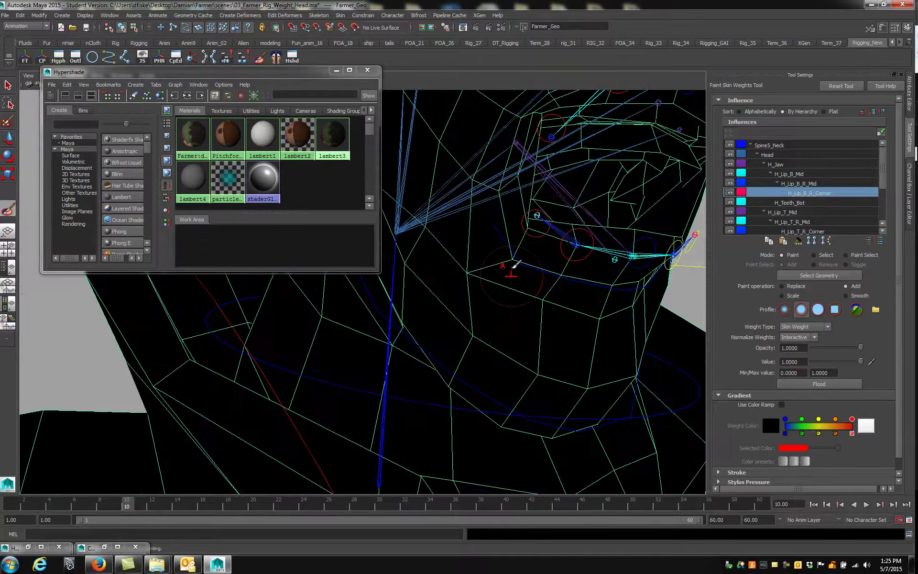
mouse_move(520, 253)
left_mouse_down()
mouse_move(532, 227)
mouse_move(399, 322)
left_mouse_up()
mouse_move(356, 366)
left_mouse_down()
mouse_move(348, 376)
mouse_move(361, 356)
mouse_move(404, 366)
left_mouse_up()
key("ctrl+z")
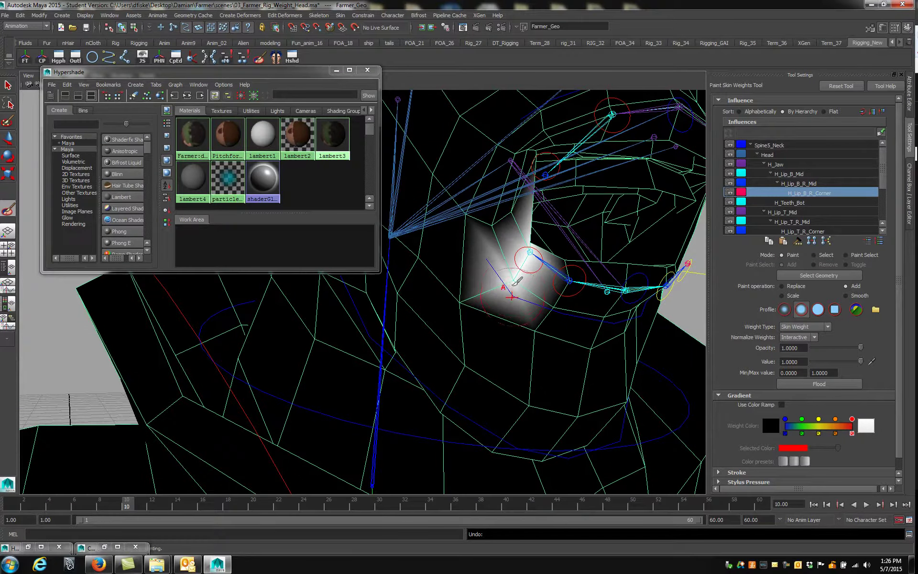
Play back the mouth animation, stop it at frame 31 and display the textured model
mouse_move(541, 244)
left_mouse_down("alt")
mouse_move(381, 351)
mouse_move(378, 318)
mouse_move(412, 304)
mouse_move(403, 307)
mouse_move(397, 345)
mouse_move(416, 363)
mouse_move(404, 373)
mouse_move(386, 352)
mouse_move(383, 384)
mouse_move(453, 392)
mouse_move(441, 394)
mouse_move(438, 314)
mouse_move(544, 346)
mouse_move(416, 338)
mouse_move(493, 318)
left_mouse_up("alt")
key("alt+v")
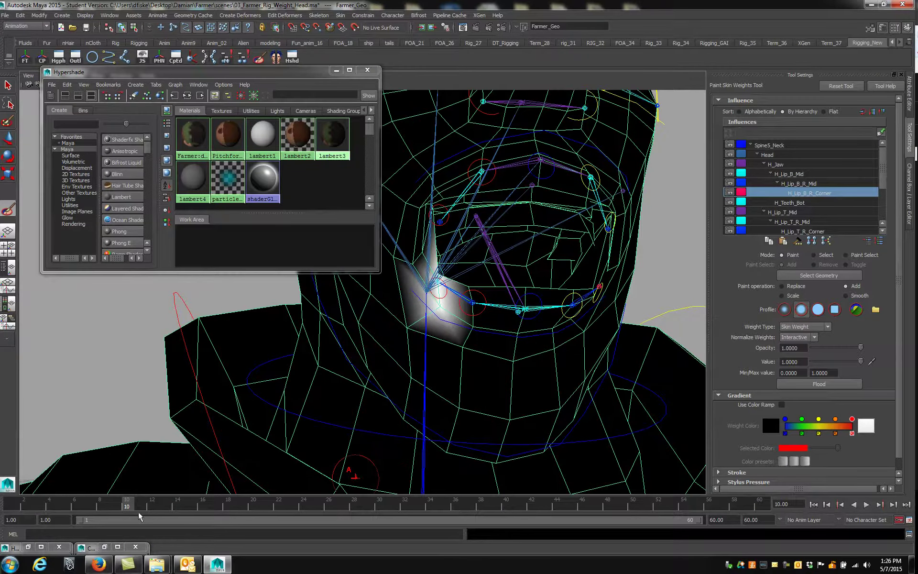
key("alt+v")
key("6")
Pull the L_B_Mid lip control straight down with the Move tool at frame 30
key("w")
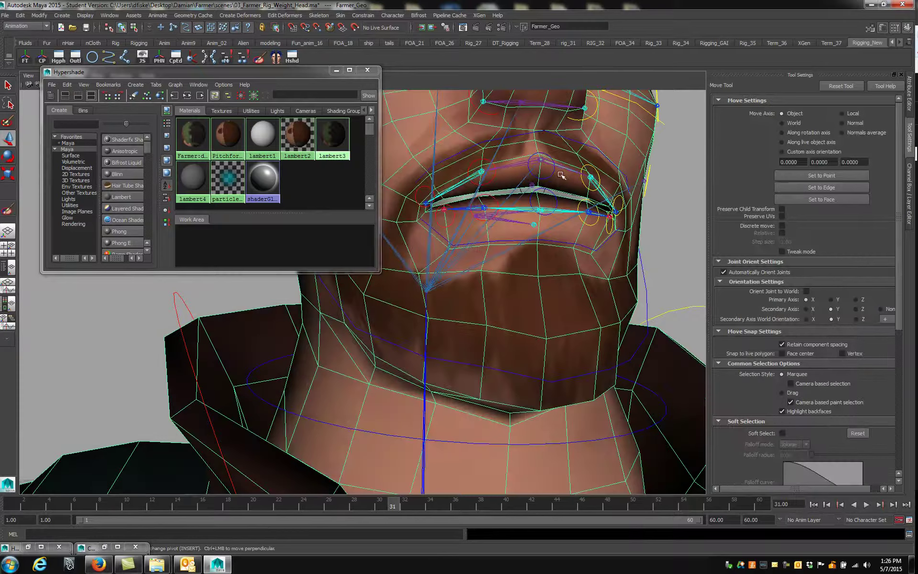
left_click(518, 225)
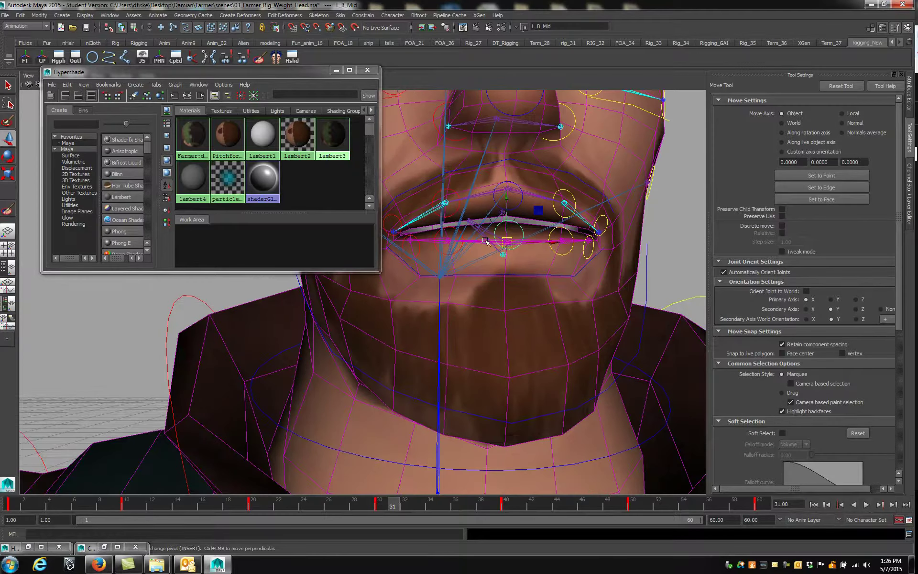
left_click(374, 511)
left_click_drag(506, 201, 508, 485)
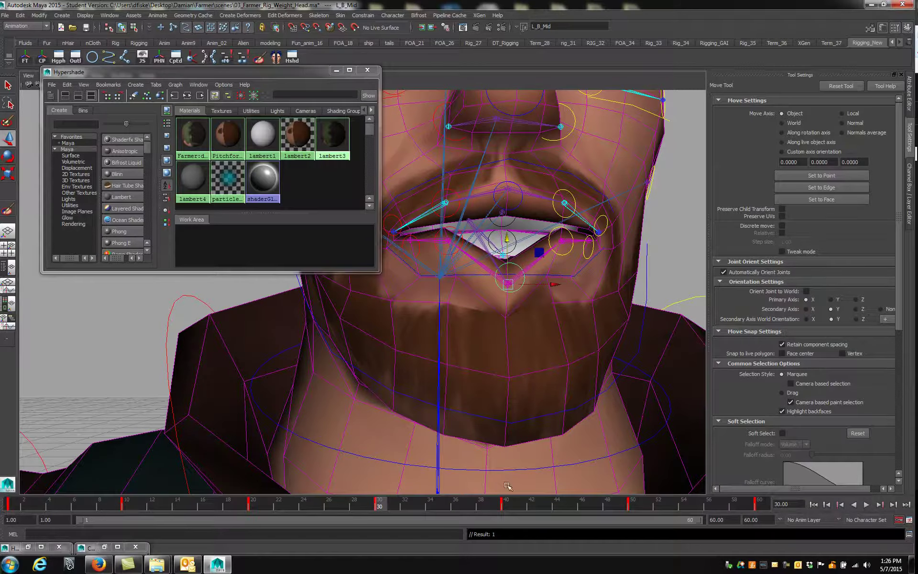
Try to pull the L_B_R_Corner lip control down and key it at frame 50
left_click(630, 504)
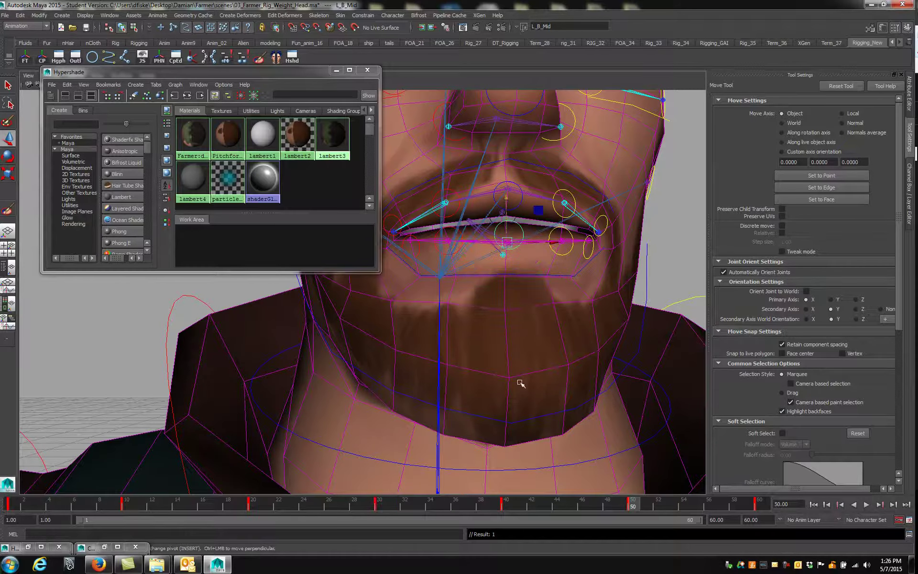
left_click(411, 239)
left_click_drag(412, 198, 415, 235)
key("s")
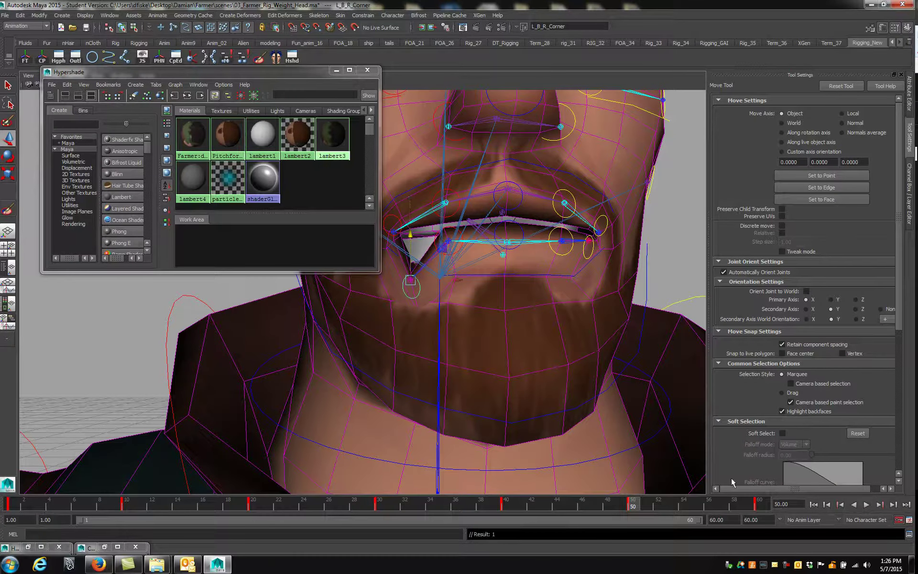
Pull the L_B_R_Mid lip control straight down and key it at frame 50
left_click(460, 246)
left_click(462, 249)
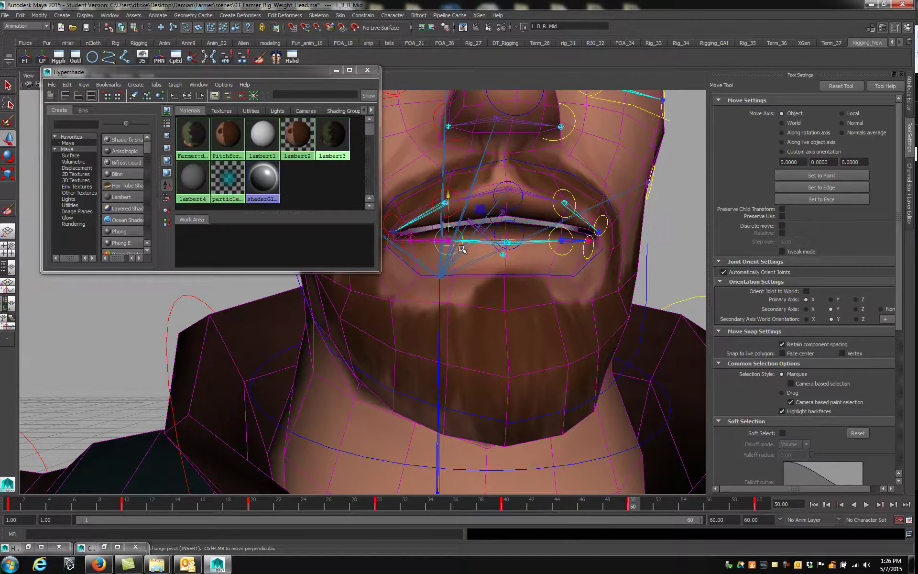
left_click_drag(450, 203, 449, 245)
key("s")
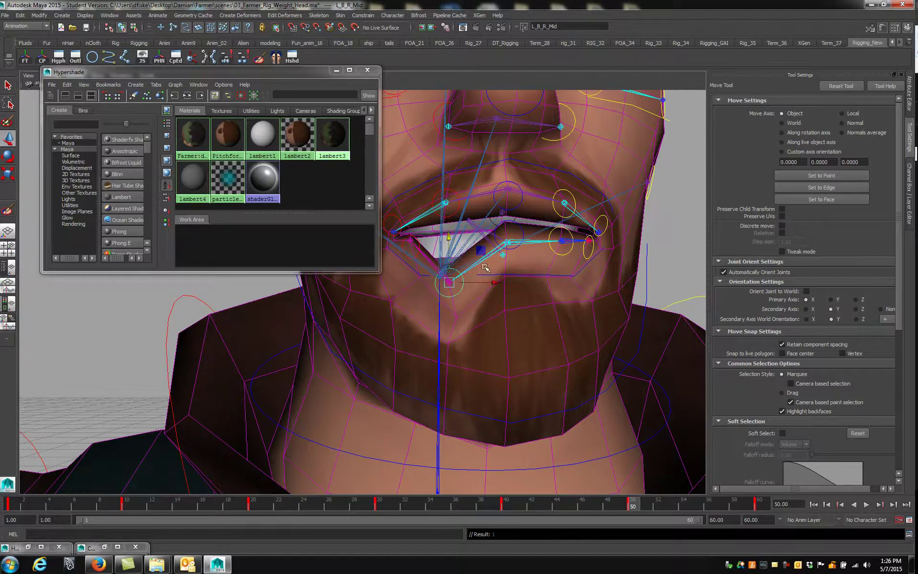
Pull the L_B_R_Corner lip control down, key it at frame 60 and play back the lip animation
left_click(759, 505)
left_click(417, 254)
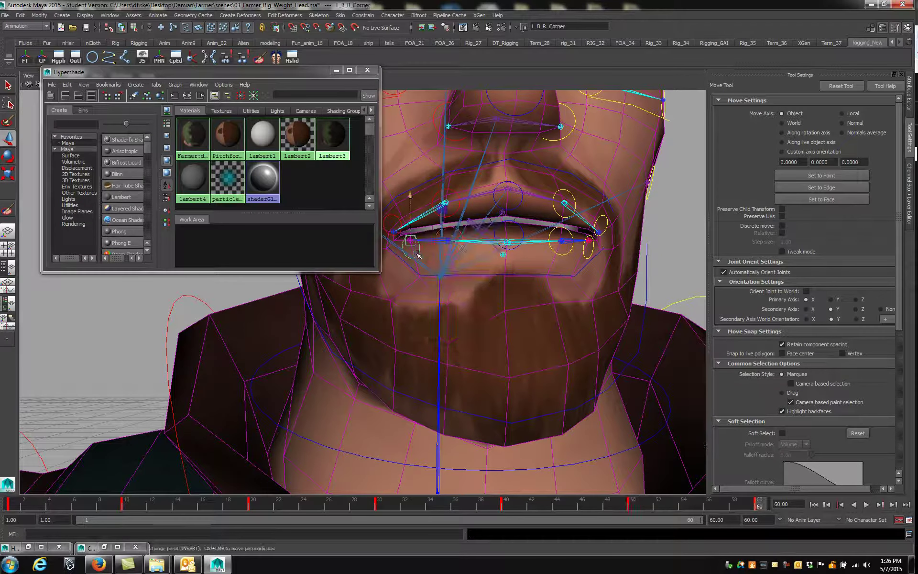
left_click_drag(410, 206, 410, 244)
key("s")
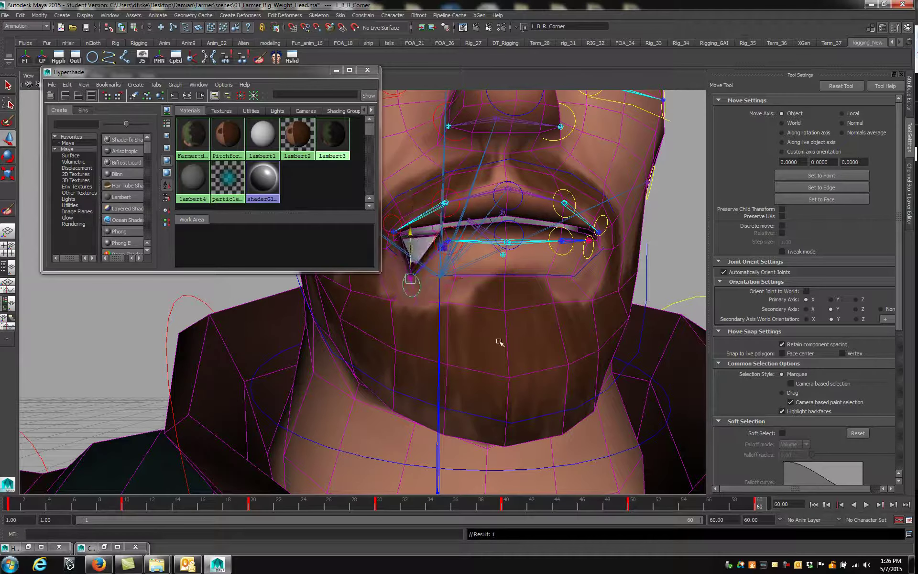
key("alt+v")
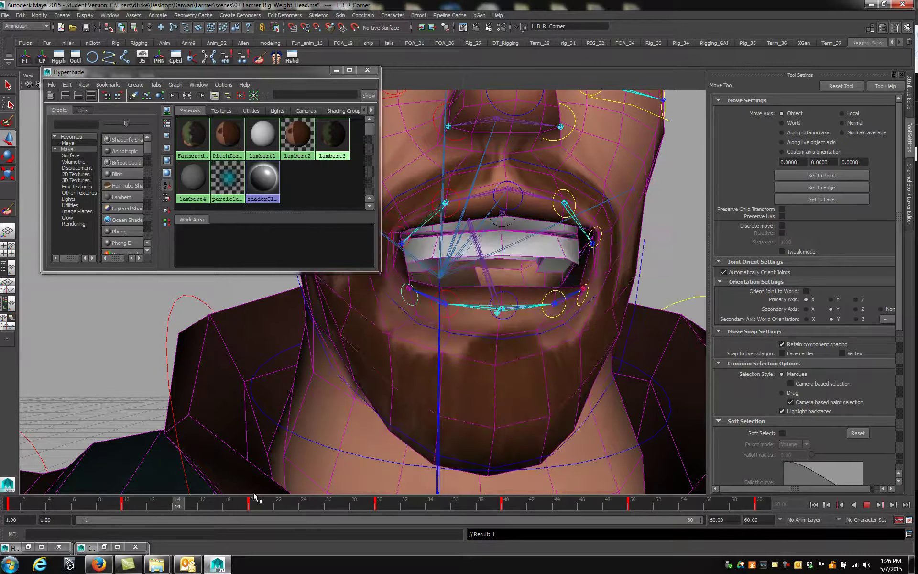
key("alt+v")
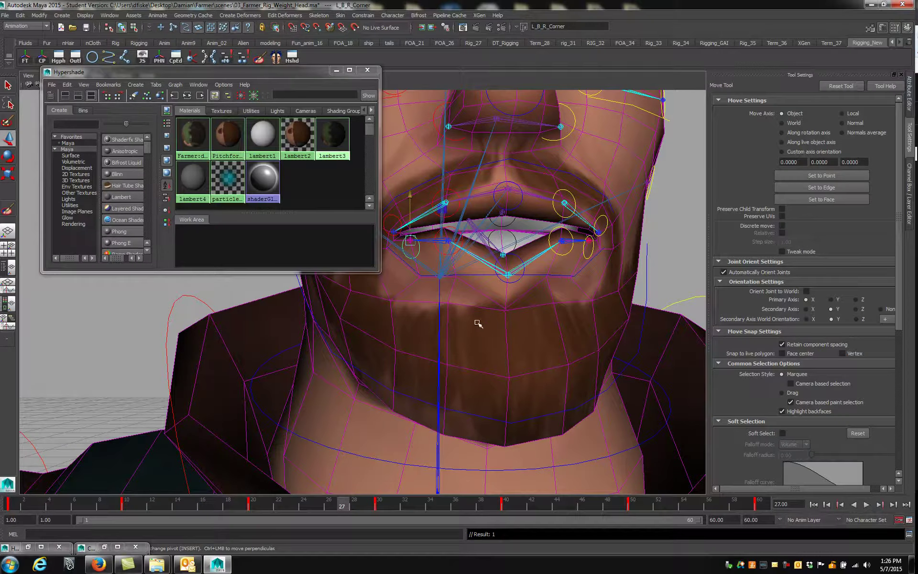
Select the farmer mesh and switch the viewport renderer to Legacy High Quality Viewport, moving the Hypershade window clear
left_click(636, 216)
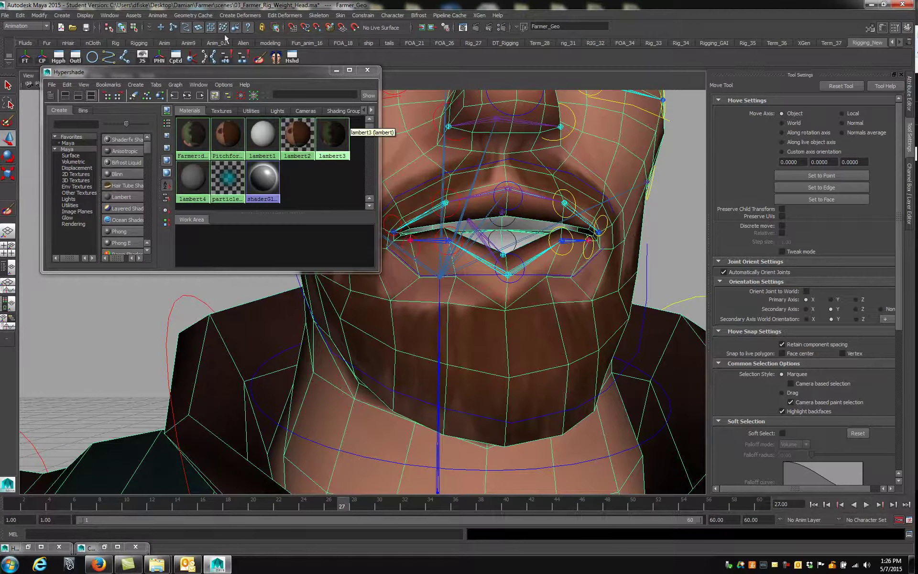
left_click_drag(218, 73, 201, 98)
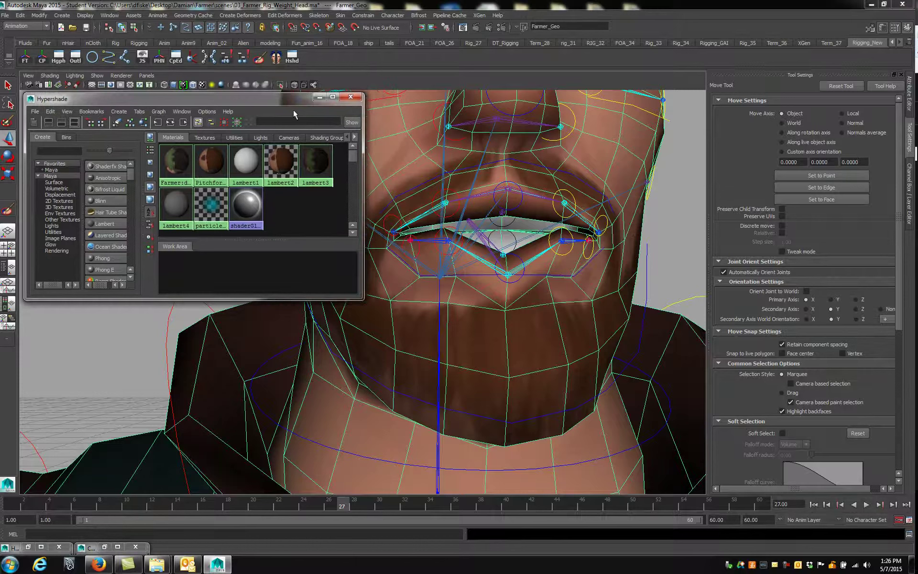
mouse_move(263, 97)
left_mouse_down()
mouse_move(234, 98)
mouse_move(254, 99)
left_mouse_up()
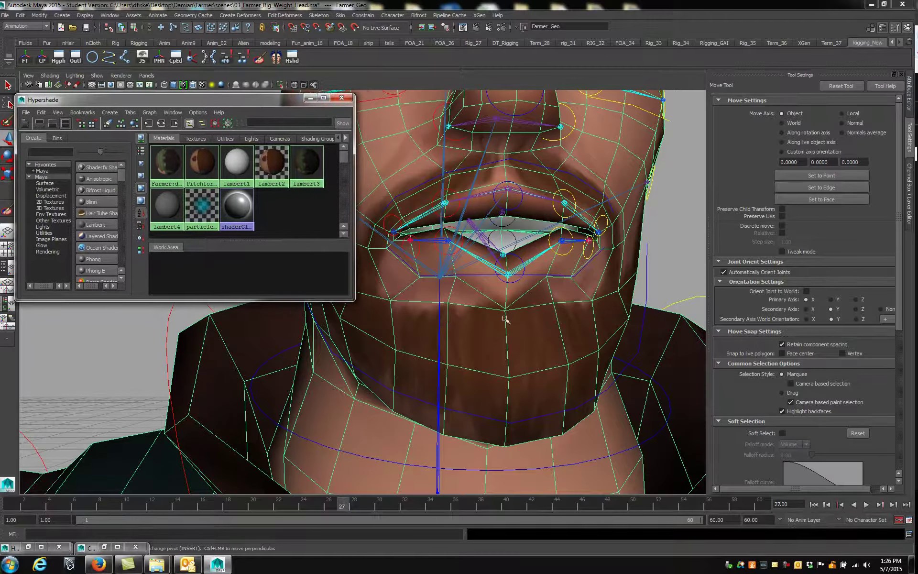
left_click(121, 75)
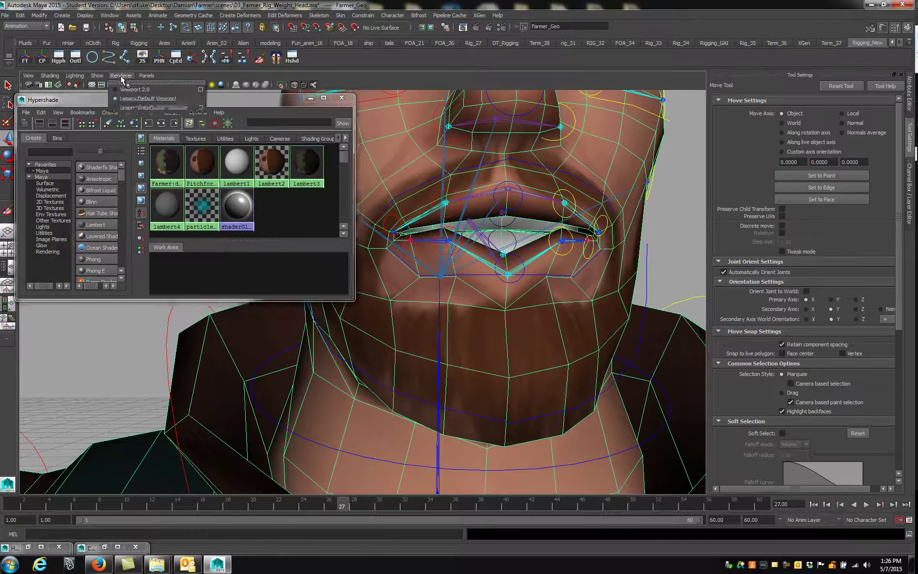
left_click(136, 110)
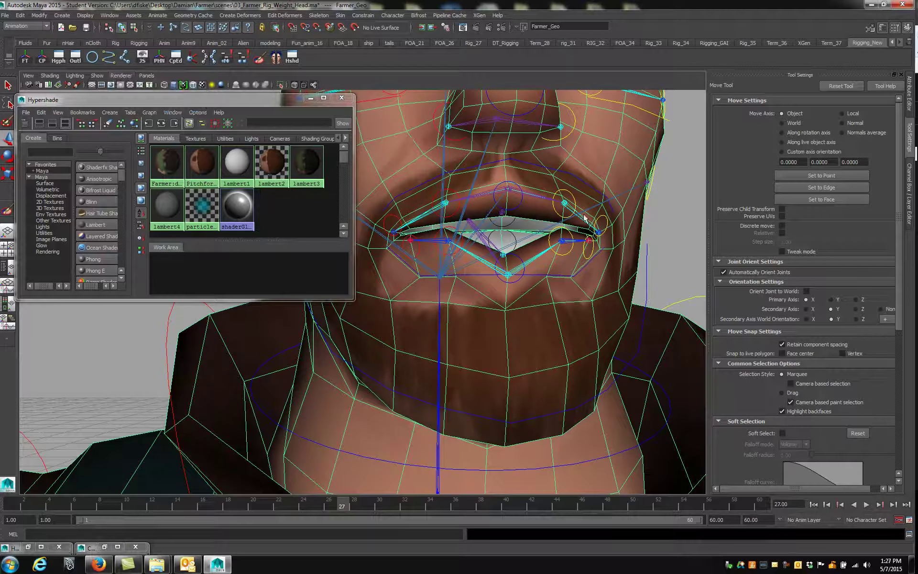
left_click(126, 77)
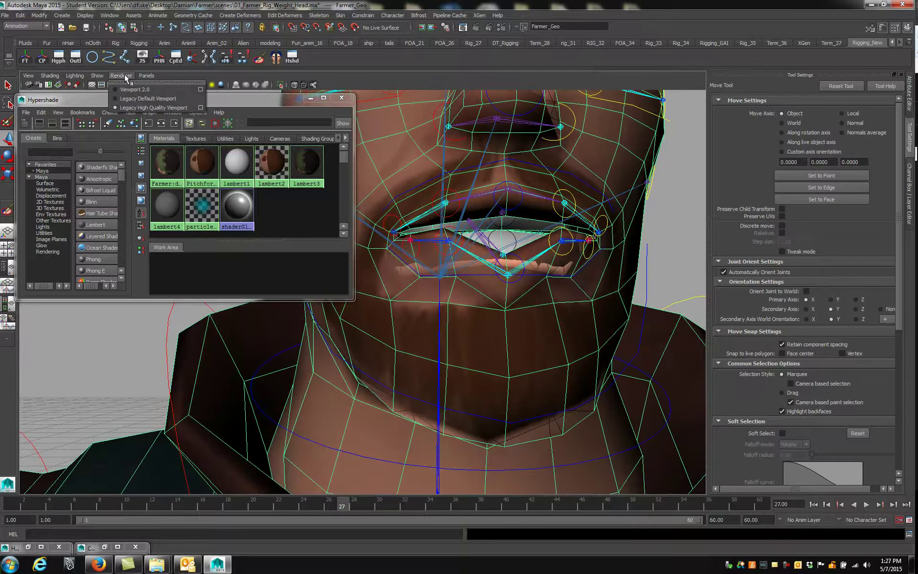
left_click(126, 73)
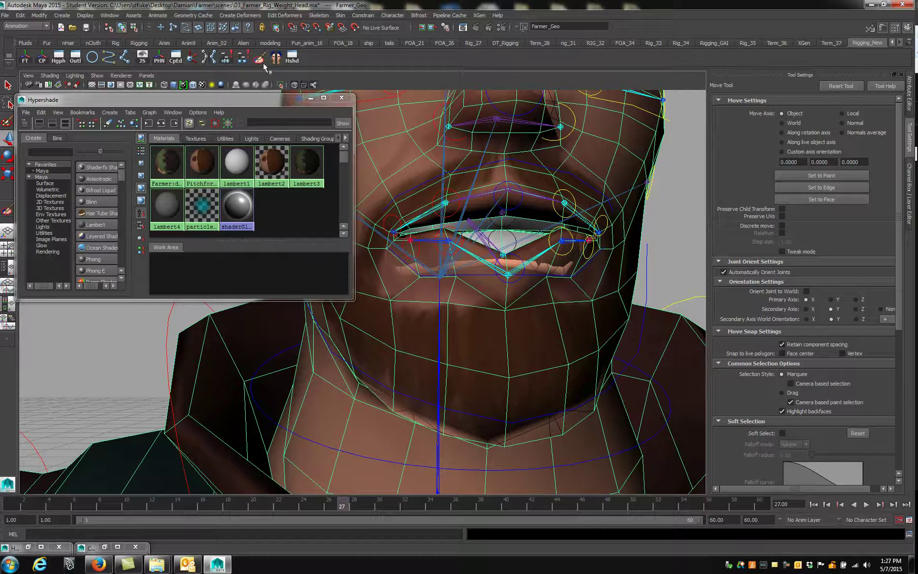
Set the Paint Skin Weights tool to Smooth for the H_Lip_B_Mid influence
mouse_move(538, 264)
left_mouse_down("alt")
mouse_move(526, 259)
mouse_move(578, 283)
mouse_move(526, 279)
left_mouse_up("alt")
left_click(789, 173)
left_click(847, 295)
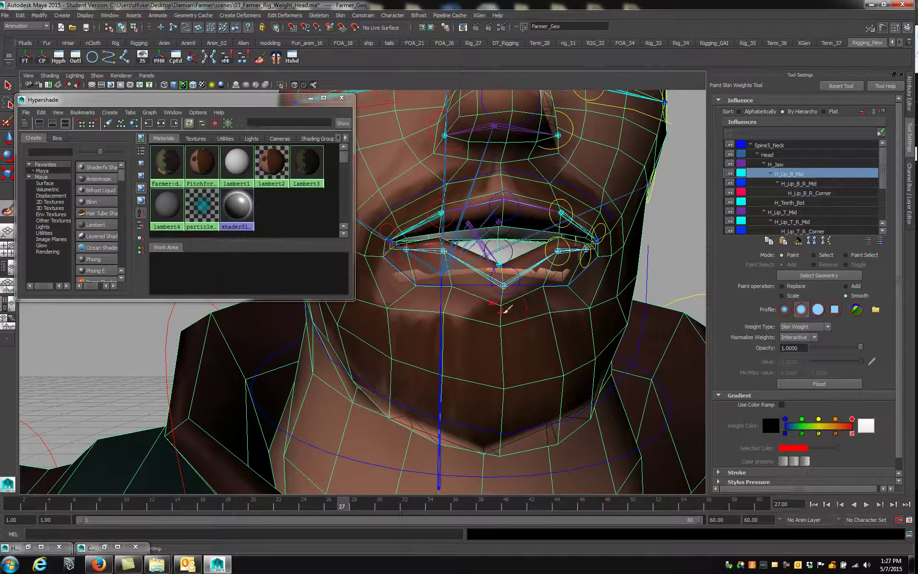
Examine the lower lip's deformation in playback and from several angles at frame 31, and undo the last change
key("alt+v")
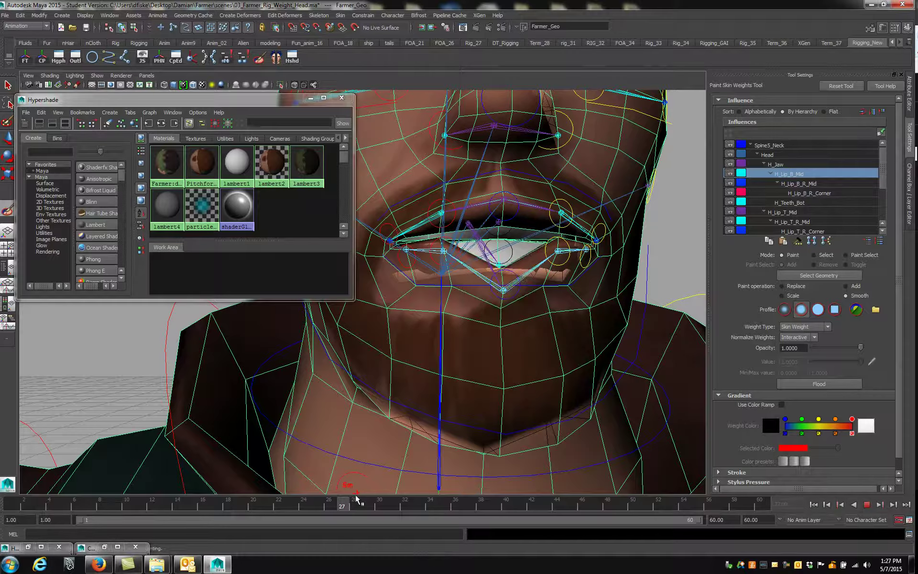
key("alt+v")
mouse_move(478, 409)
left_mouse_down("alt")
mouse_move(498, 416)
mouse_move(455, 403)
mouse_move(484, 411)
mouse_move(498, 404)
mouse_move(466, 408)
left_mouse_up("alt")
mouse_move(512, 370)
left_mouse_down("alt")
mouse_move(549, 292)
mouse_move(537, 284)
mouse_move(519, 286)
mouse_move(499, 406)
left_mouse_up("alt")
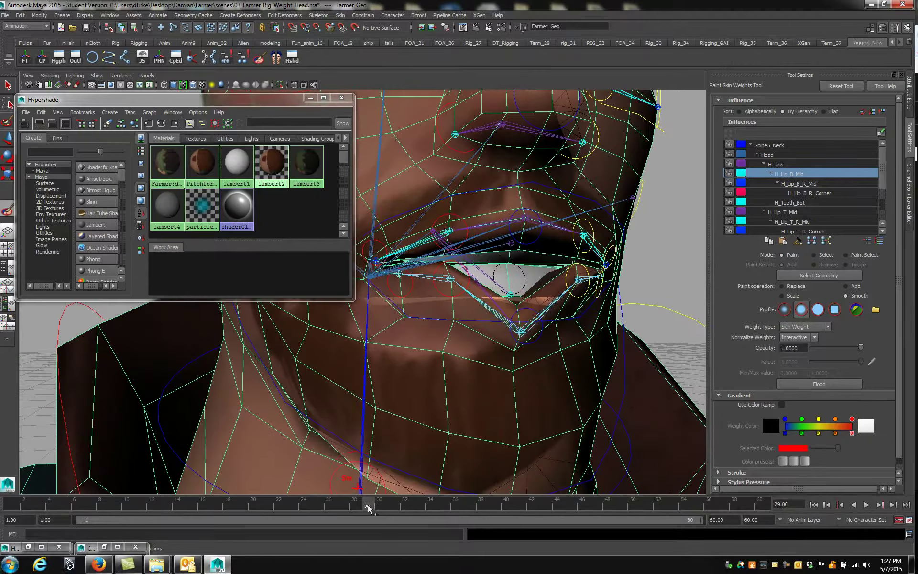
left_click_drag(369, 508, 393, 507)
left_click_drag(459, 474, 457, 414, "alt")
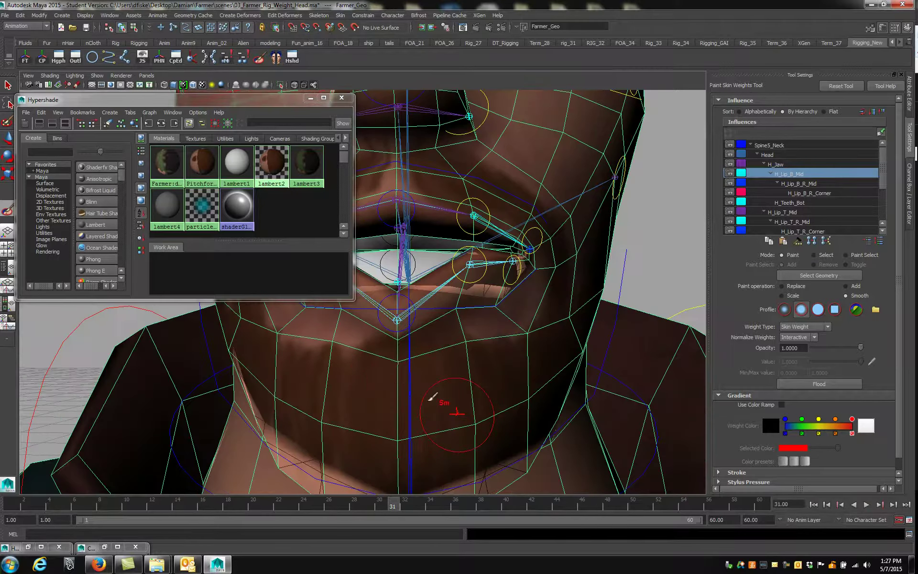
key("ctrl+z")
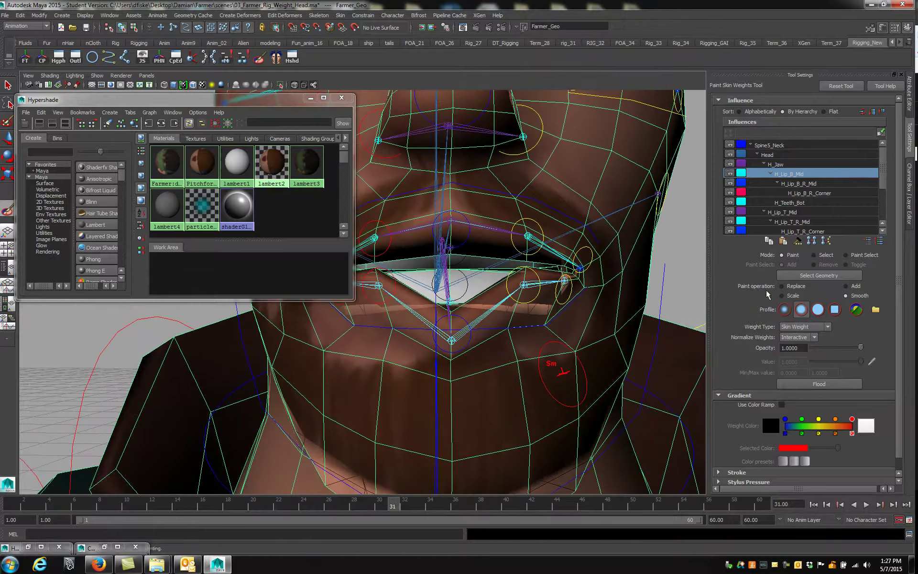
Select the H_Lip_B_R_Mid influence, go to frame 47 and set the Smooth opacity to 0.4757
left_click(809, 184)
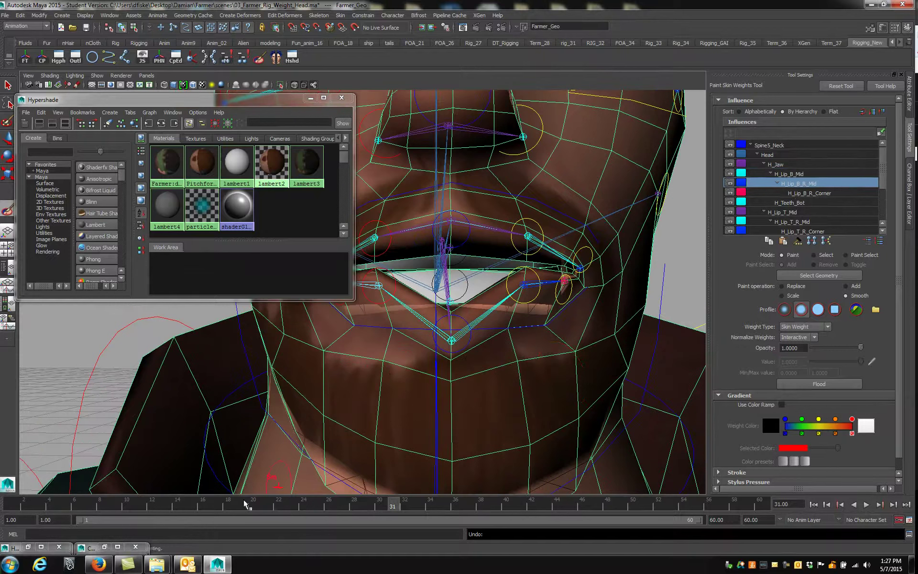
left_click_drag(374, 501, 595, 508)
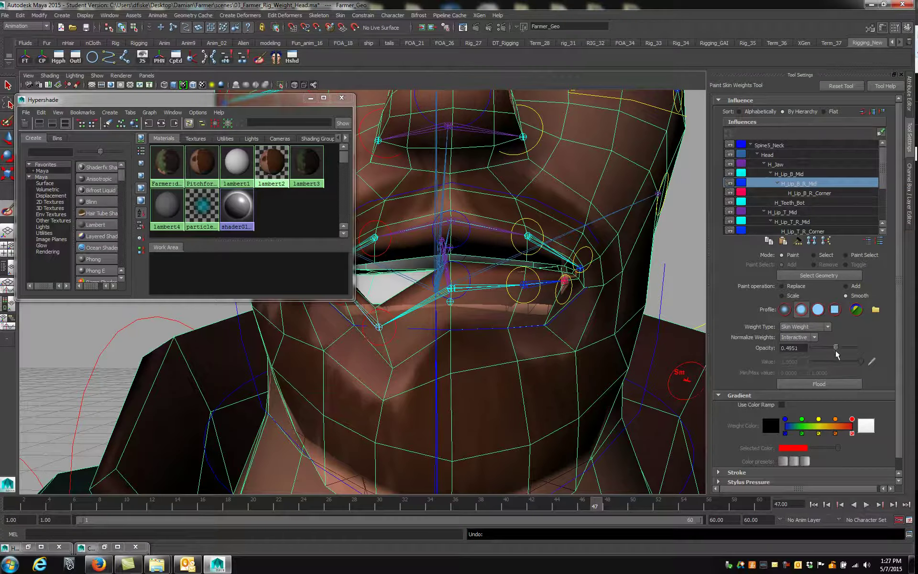
left_click_drag(836, 350, 834, 351)
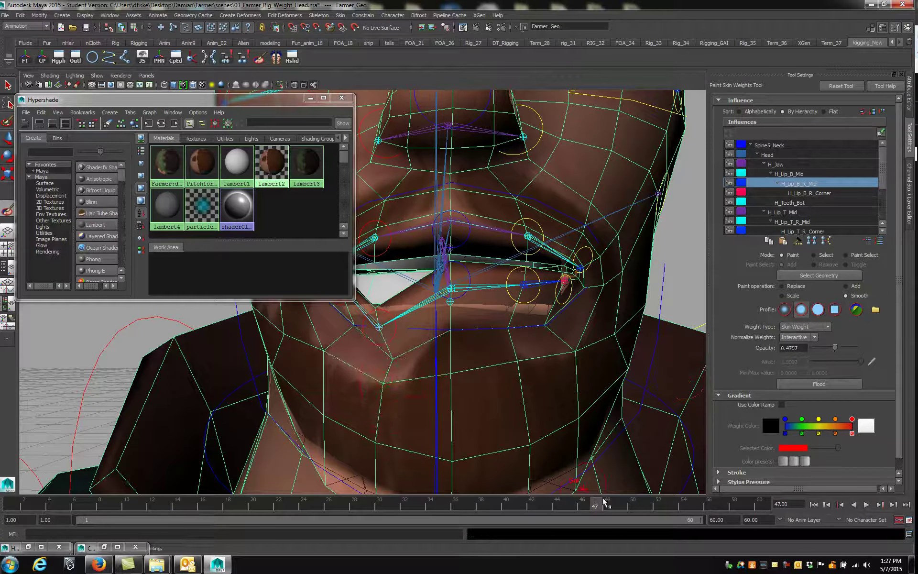
Smooth the H_Lip_B_R_Corner weights around the mouth corner at frame 60, checking the deformation up to that pose
left_click_drag(603, 503, 633, 504)
mouse_move(513, 448)
left_mouse_down("alt")
mouse_move(582, 437)
mouse_move(605, 415)
left_mouse_up("alt")
left_click(810, 194)
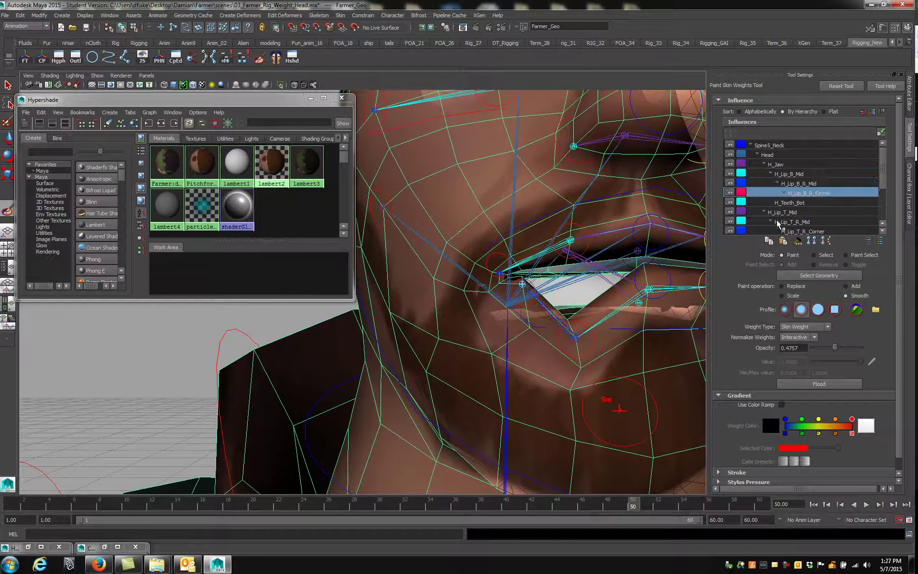
left_click(646, 502)
left_click_drag(678, 502, 766, 497)
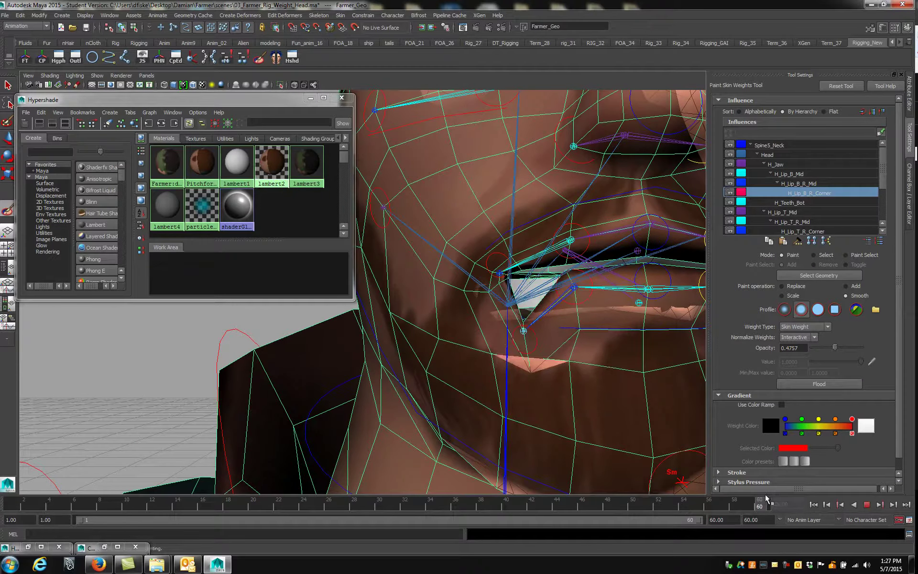
mouse_move(500, 363)
left_mouse_down()
mouse_move(514, 368)
mouse_move(503, 362)
left_mouse_up()
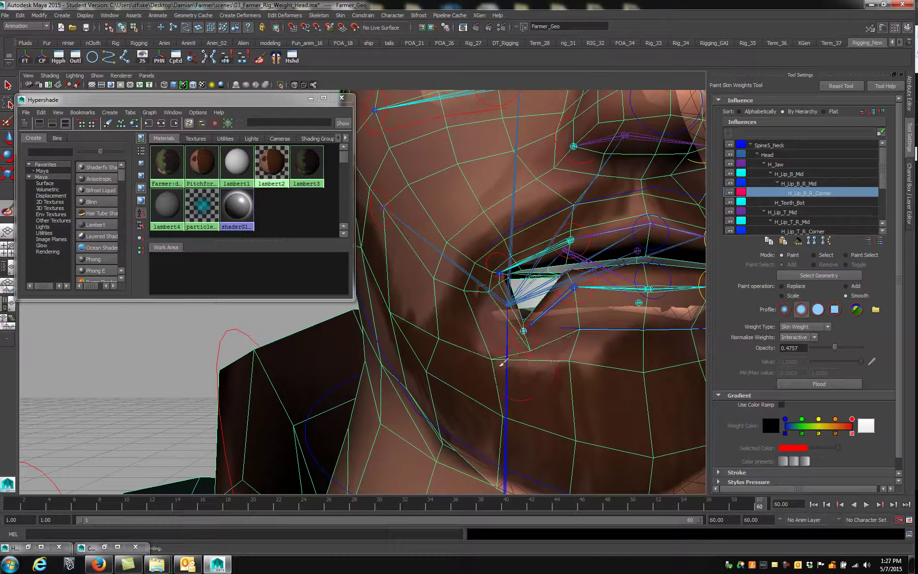
mouse_move(478, 311)
left_mouse_down()
mouse_move(468, 312)
mouse_move(512, 292)
mouse_move(460, 294)
mouse_move(509, 294)
left_mouse_up()
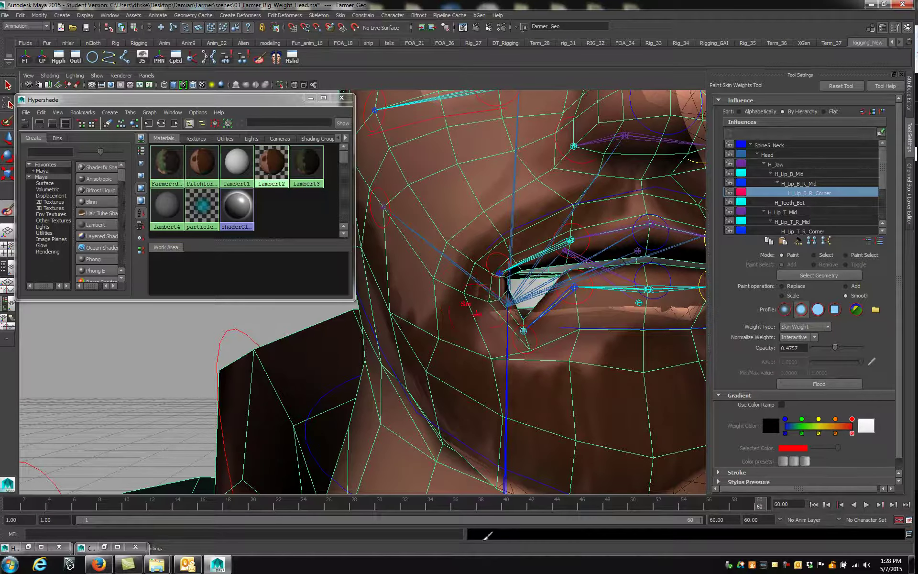
mouse_move(708, 504)
left_mouse_down()
mouse_move(472, 506)
mouse_move(751, 511)
mouse_move(624, 507)
mouse_move(754, 519)
left_mouse_up()
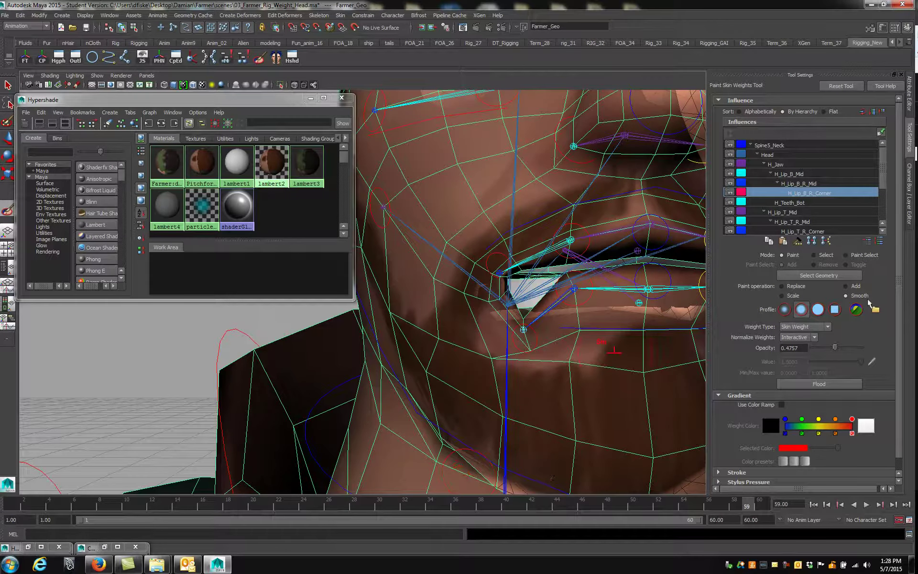
Add H_Lip_B_R_Corner weight below the mouth corner at opacity 0.0583 and value 1, checking the result in playback
left_click(846, 286)
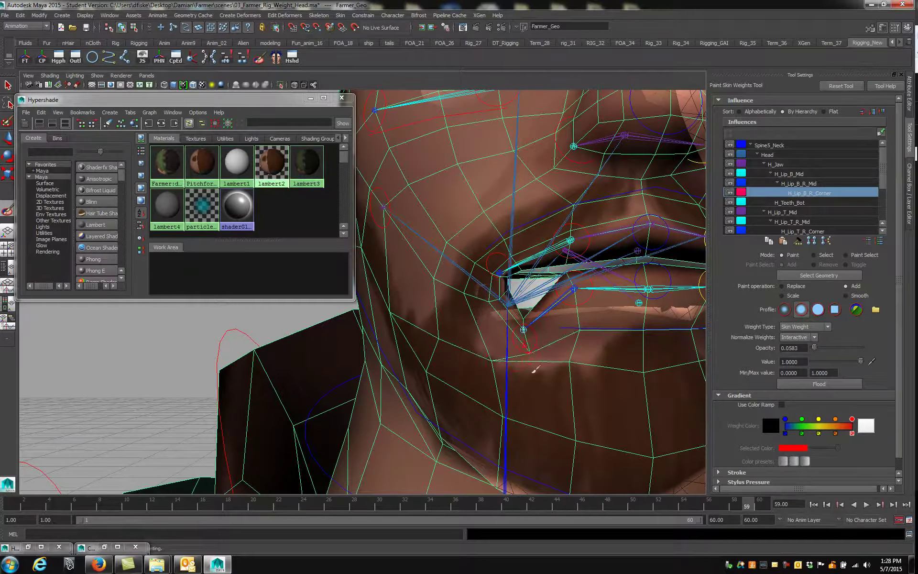
left_click_drag(735, 501, 759, 501)
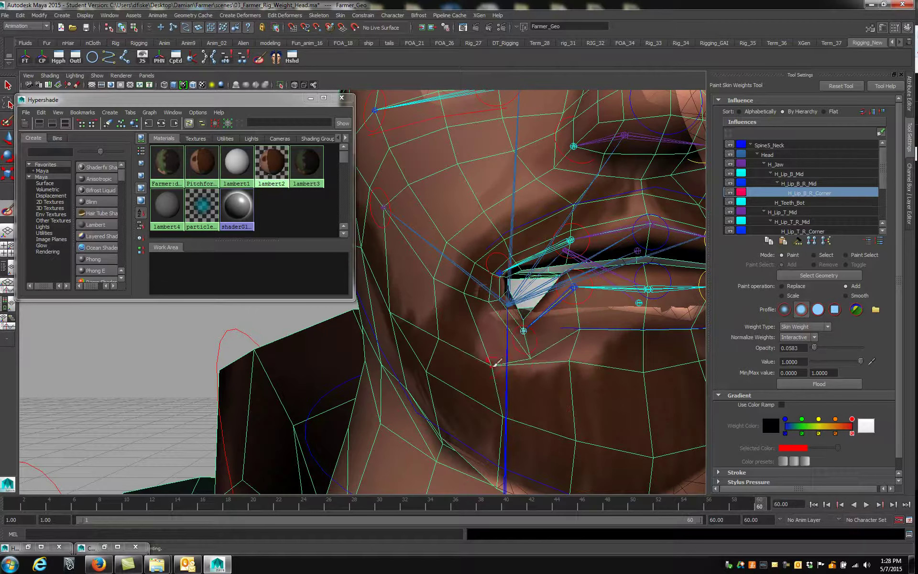
key("alt+v")
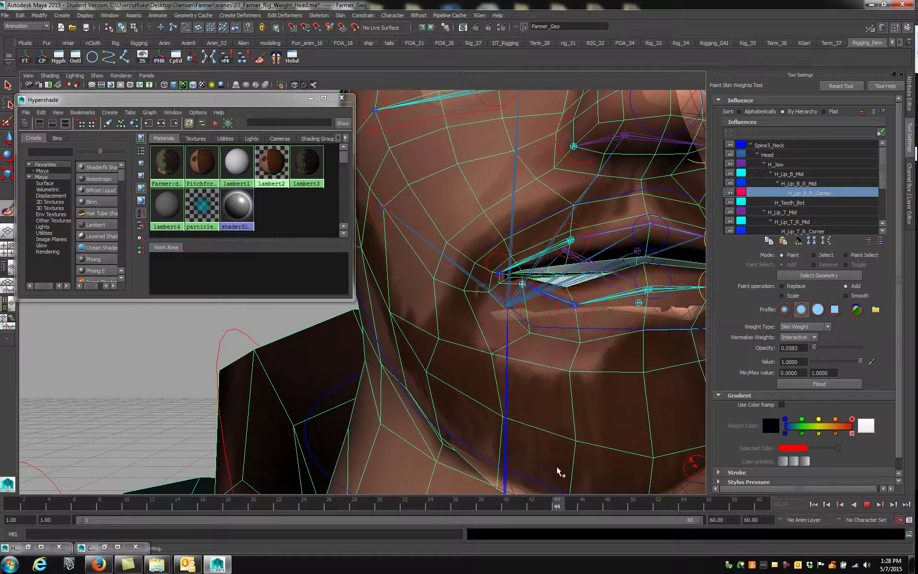
key("alt+v")
Switch the viewport renderer to Legacy Default Viewport and inspect the H_Lip_B_R_Corner weights up to frame 60
left_click(121, 76)
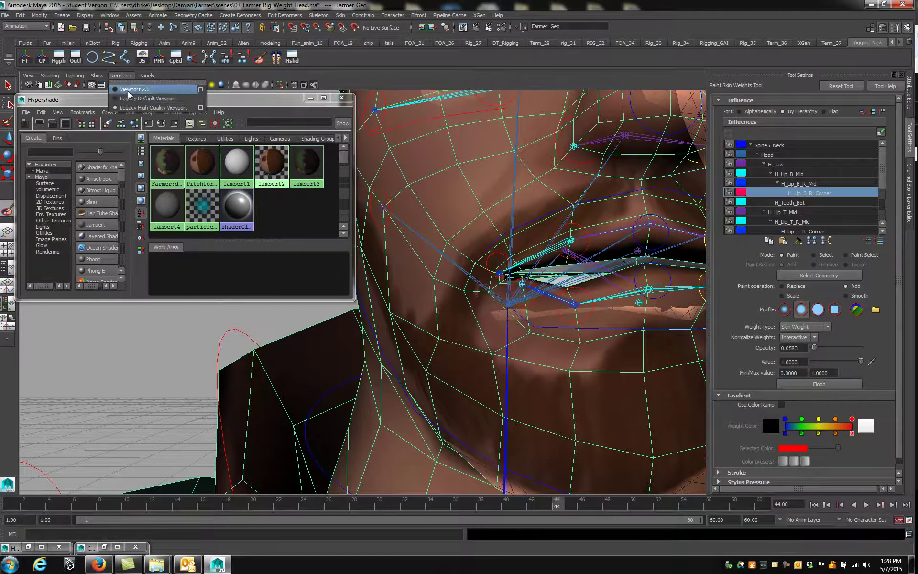
left_click(127, 99)
middle_click_drag(584, 336, 562, 348, "alt")
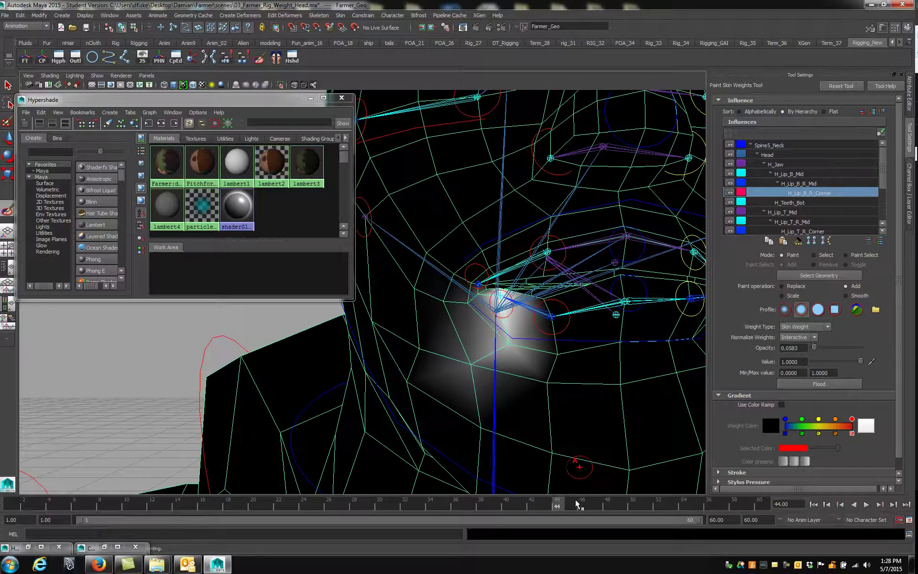
key("alt+v")
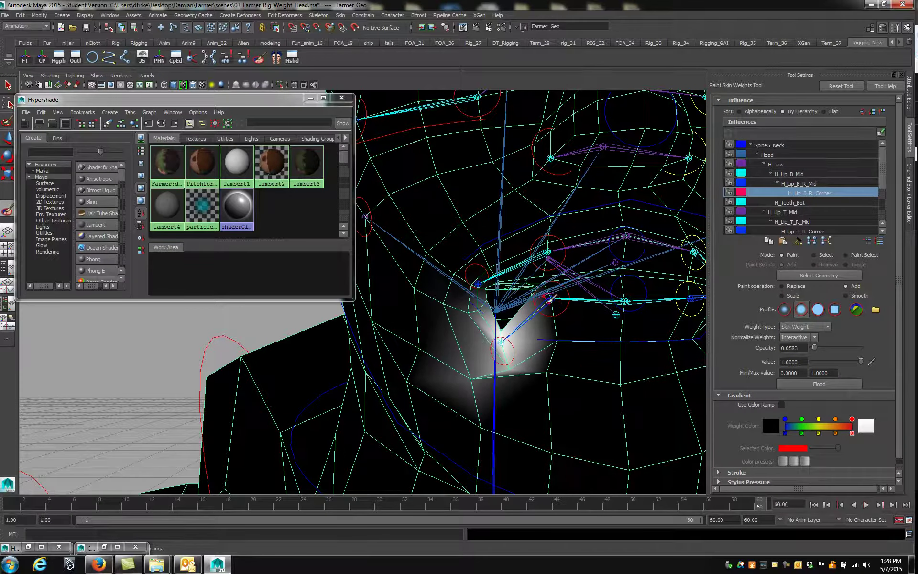
Smooth the edge of the H_Lip_B_R_Corner weights beside the mouth corner at opacity 0.2427
mouse_move(549, 387)
left_mouse_down("alt")
mouse_move(526, 369)
mouse_move(538, 375)
mouse_move(401, 341)
mouse_move(428, 329)
left_mouse_up("alt")
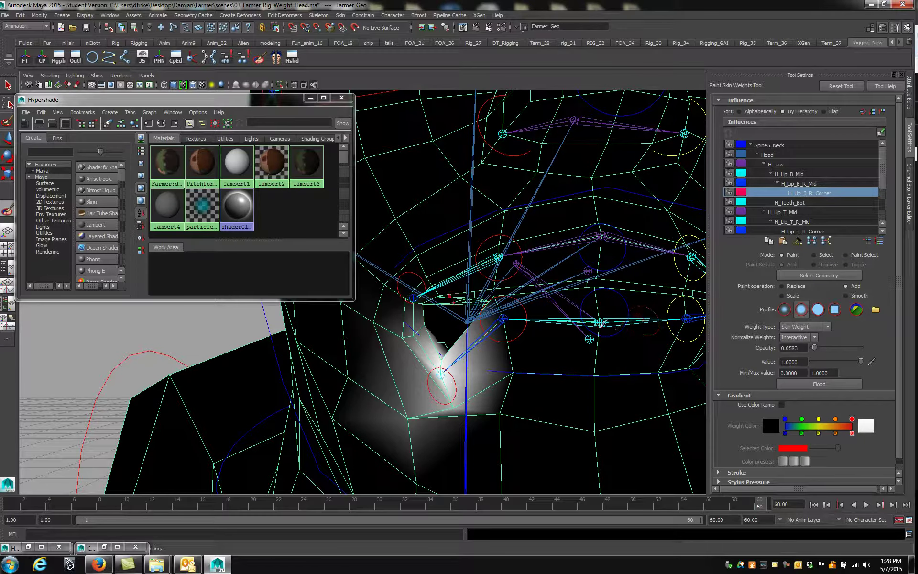
left_click(847, 295)
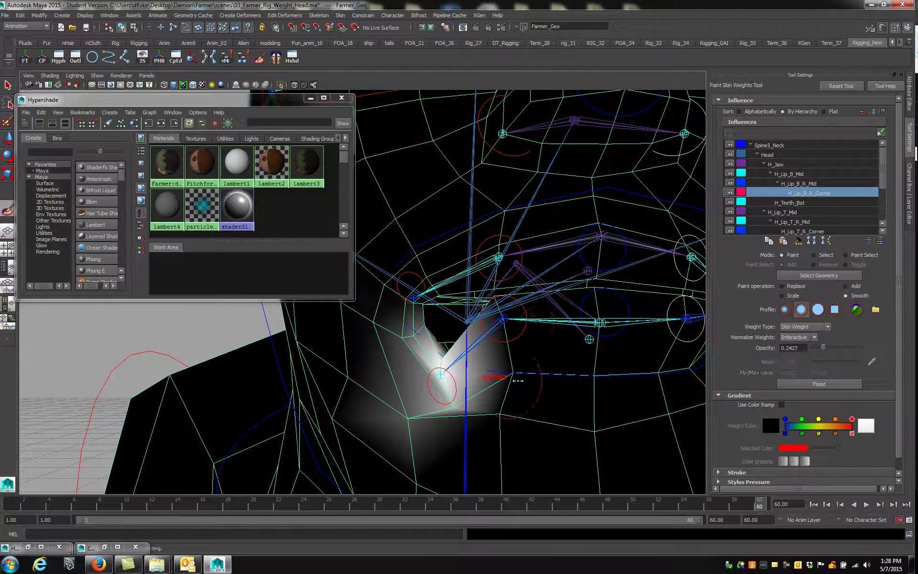
mouse_move(518, 381)
left_mouse_down()
mouse_move(510, 381)
mouse_move(504, 330)
mouse_move(508, 358)
left_mouse_up()
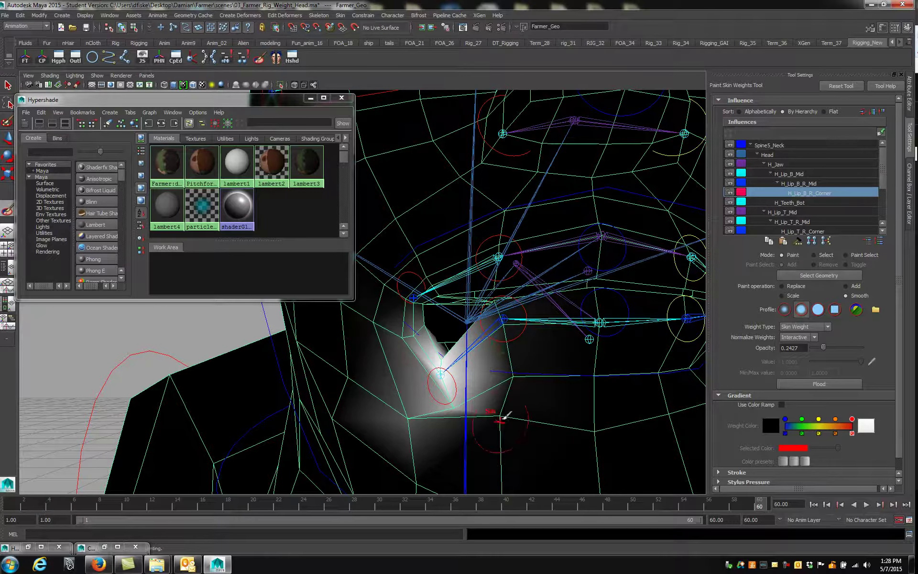
Smooth the H_Lip_B_Mid weights below the mouth corner and check the middle lip pose in playback around frame 29
left_click(792, 174)
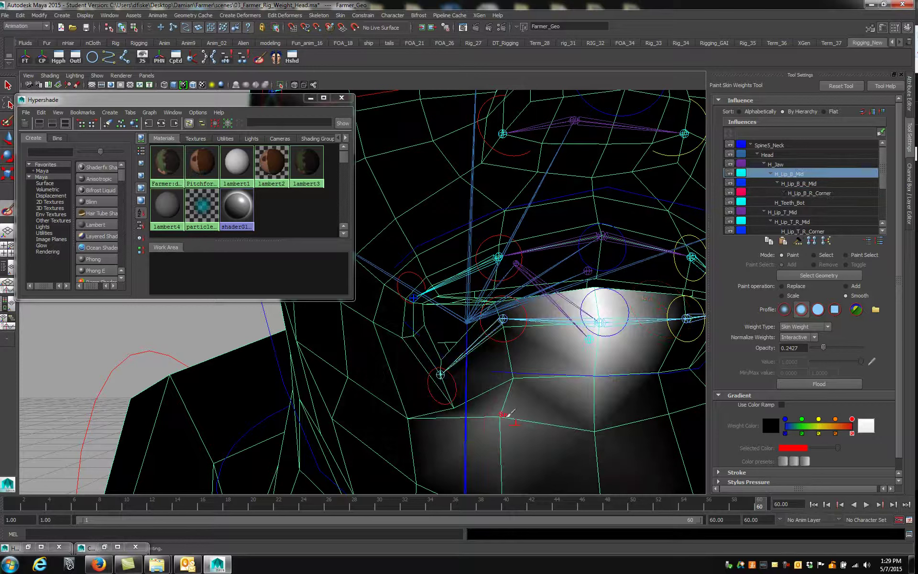
mouse_move(515, 364)
left_mouse_down()
mouse_move(501, 311)
mouse_move(511, 359)
left_mouse_up()
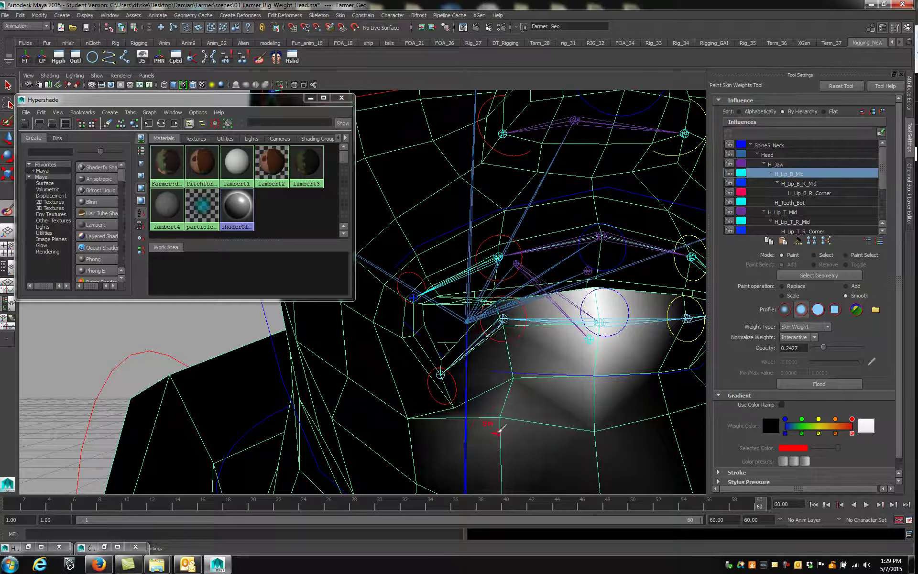
left_click_drag(499, 432, 502, 314)
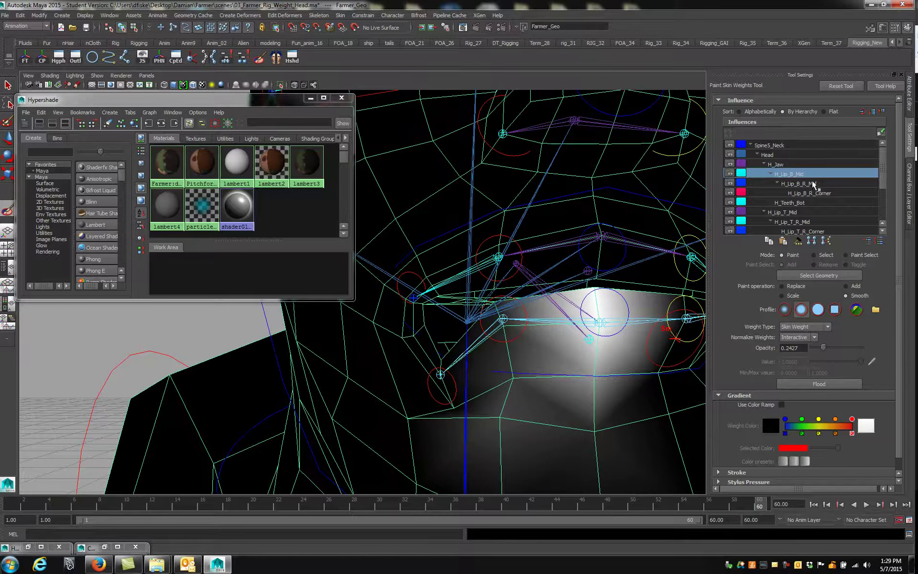
key("alt+v")
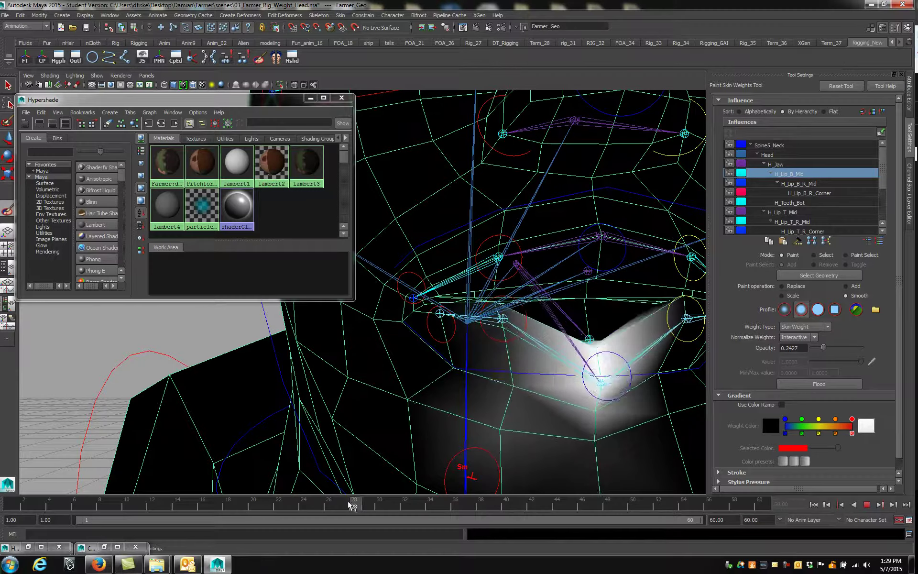
left_click_drag(308, 501, 367, 501)
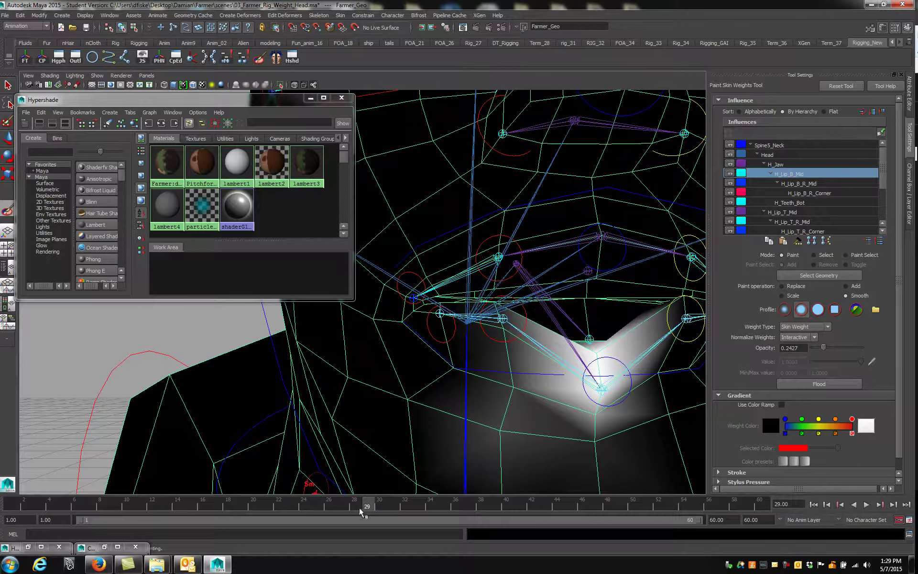
key("alt+v")
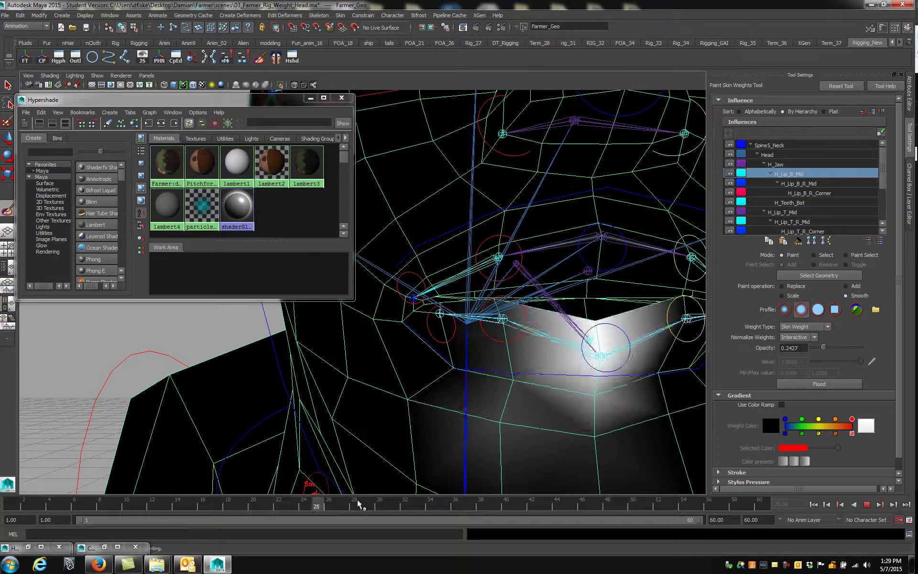
Examine the H_Lip_B_R_Mid influence's weights and deformation around frames 42 to 52, returning to frame 1
left_click(531, 505)
left_click(795, 183)
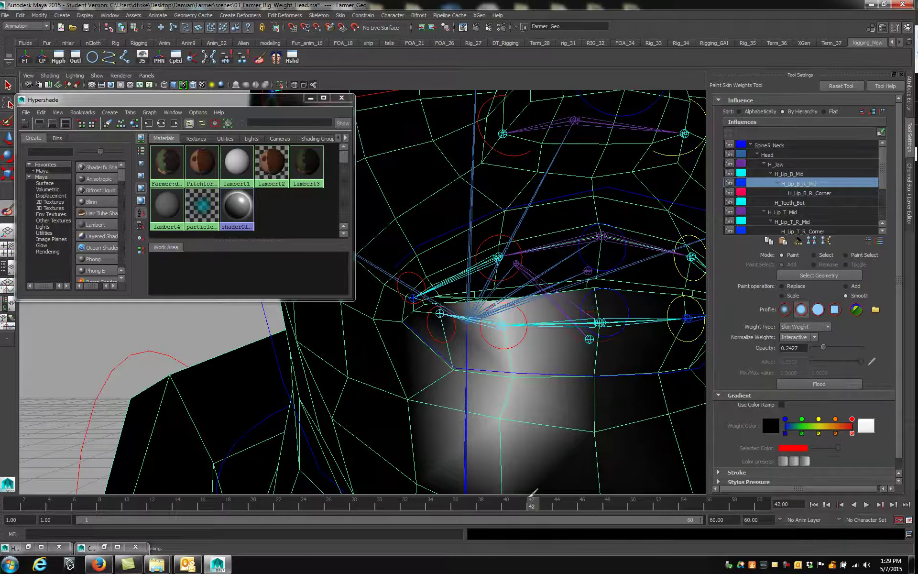
key("alt+v")
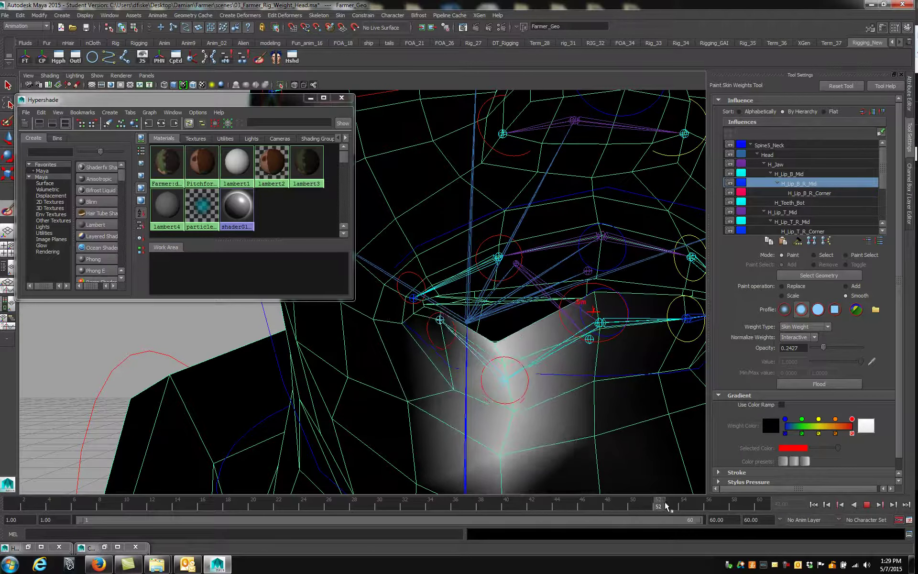
left_click_drag(666, 506, 620, 506)
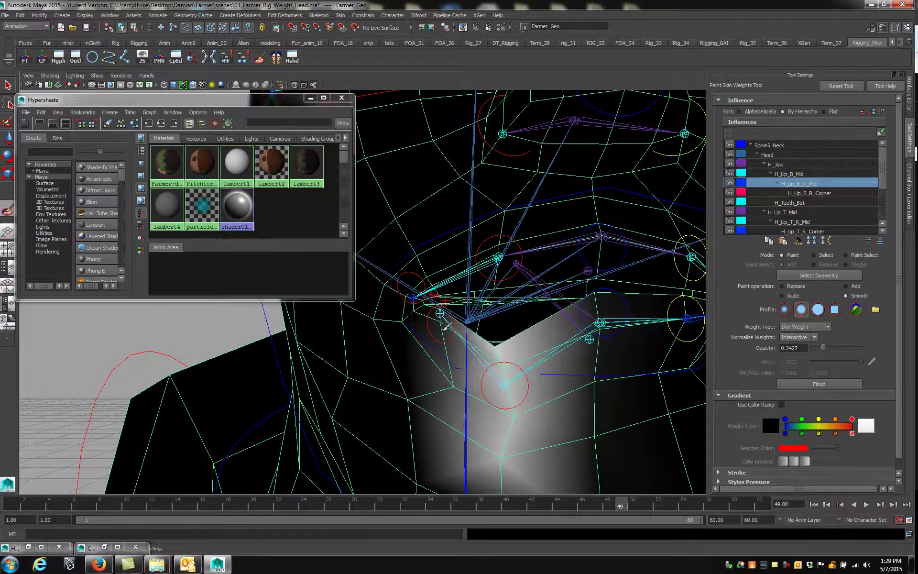
key("alt+v")
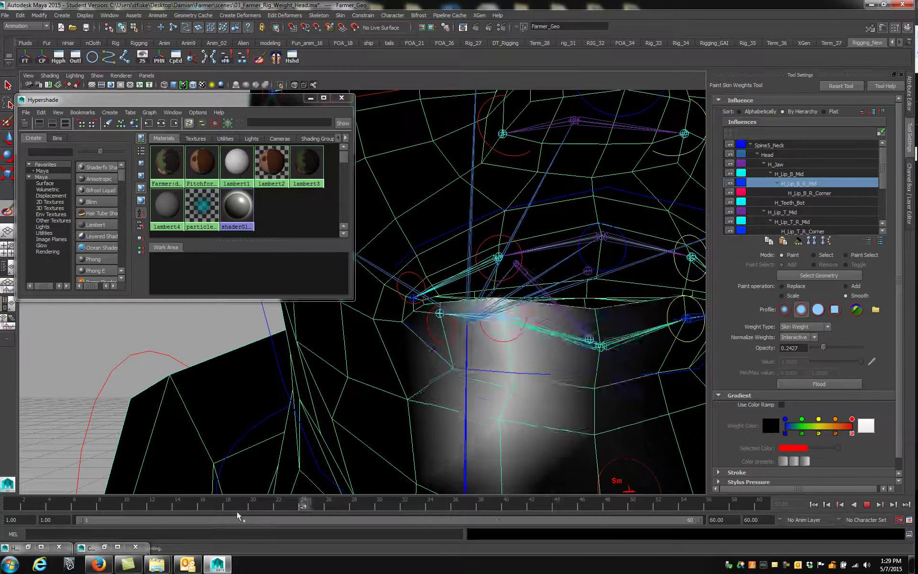
mouse_move(501, 510)
left_mouse_down()
mouse_move(664, 517)
mouse_move(12, 510)
left_mouse_up()
Mirror the farmer mesh's skin weights across YZ using closest point on surface, and save the scene
scroll(557, 355, "down", 3)
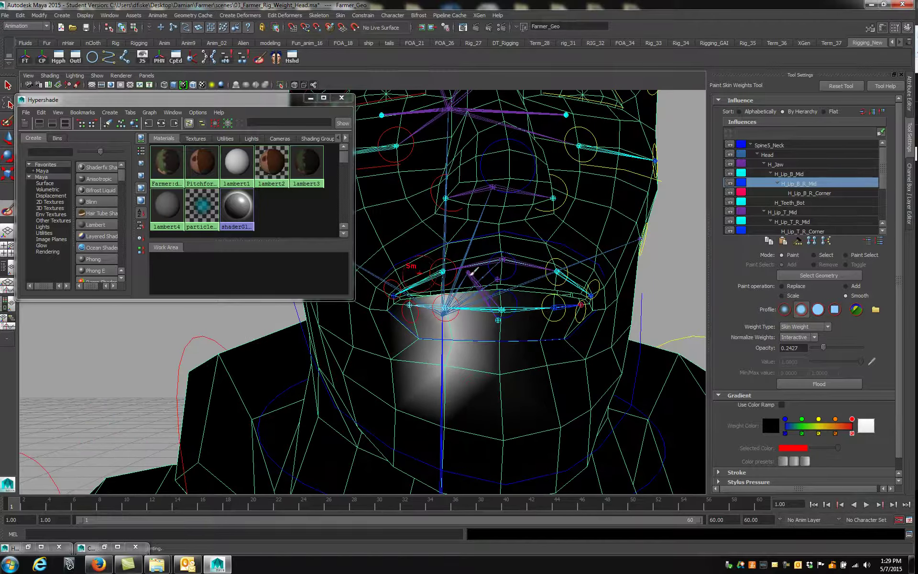
key("w")
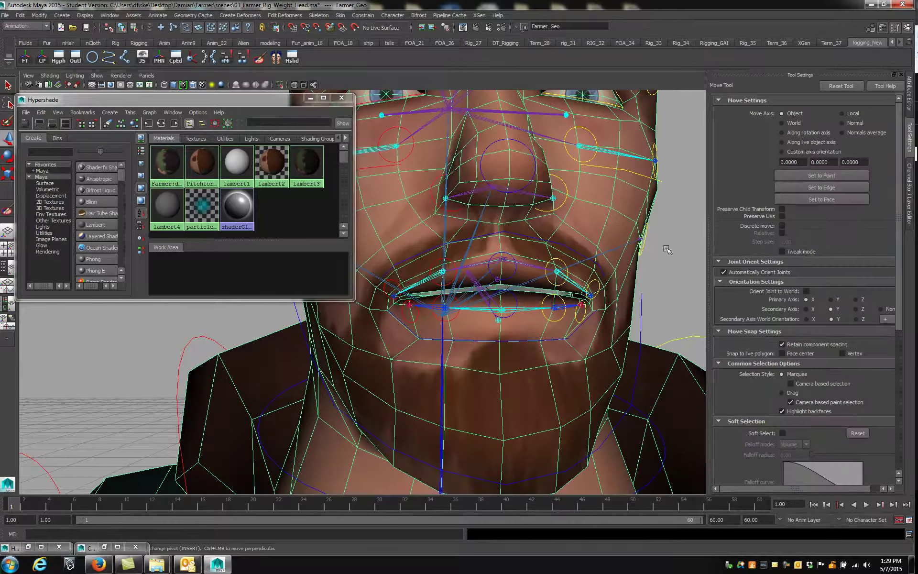
left_click(281, 57)
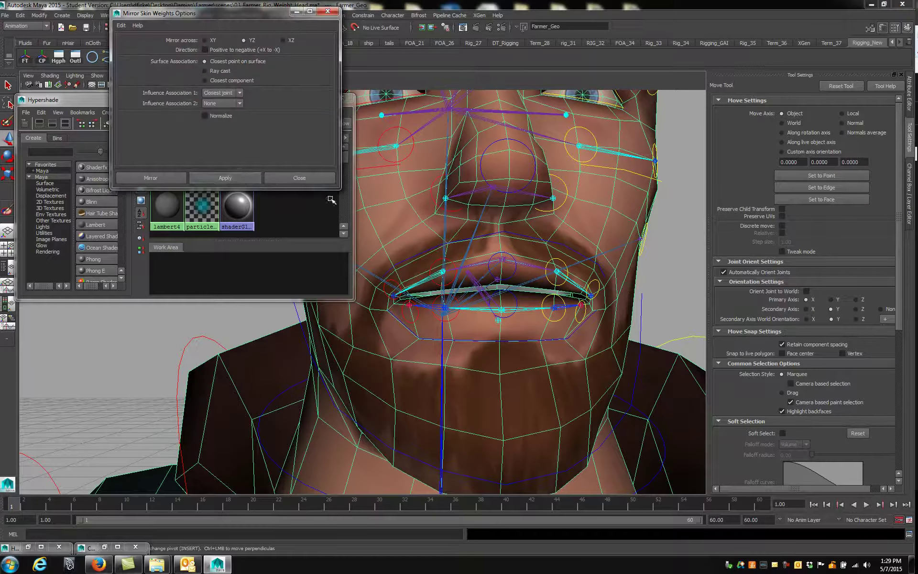
left_click(327, 12)
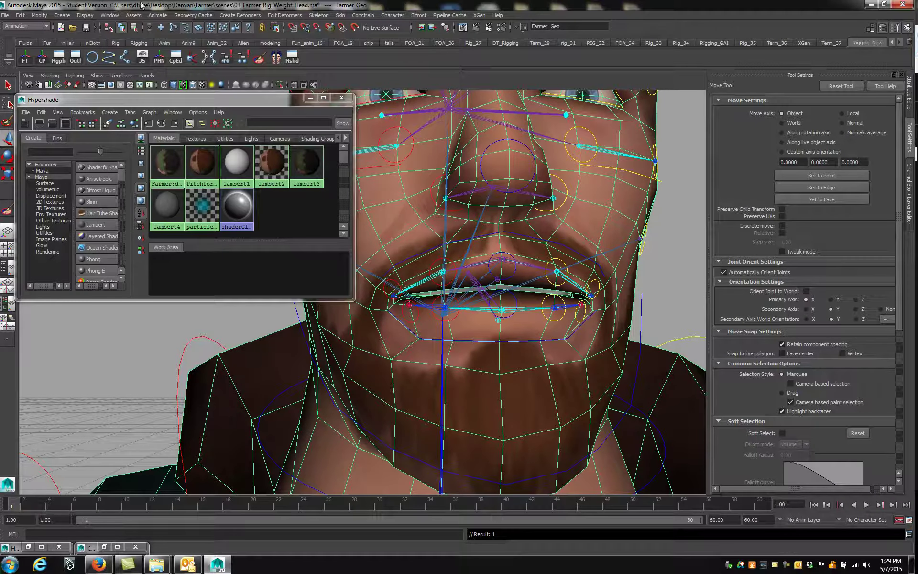
left_click(86, 28)
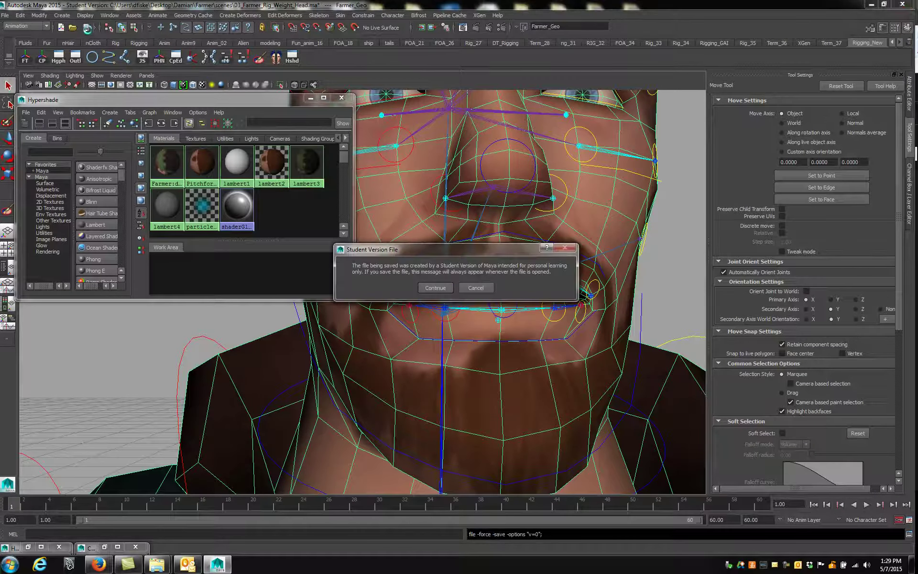